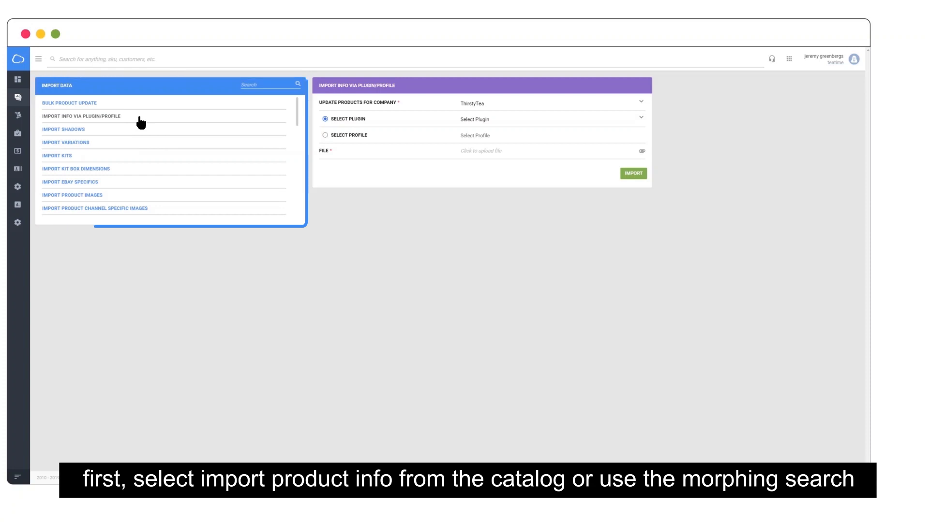
Step: Import Importtemplate.xlsx using the saved 'price import from website' profile
{"action": "left_click", "coordinate": [325, 134]}
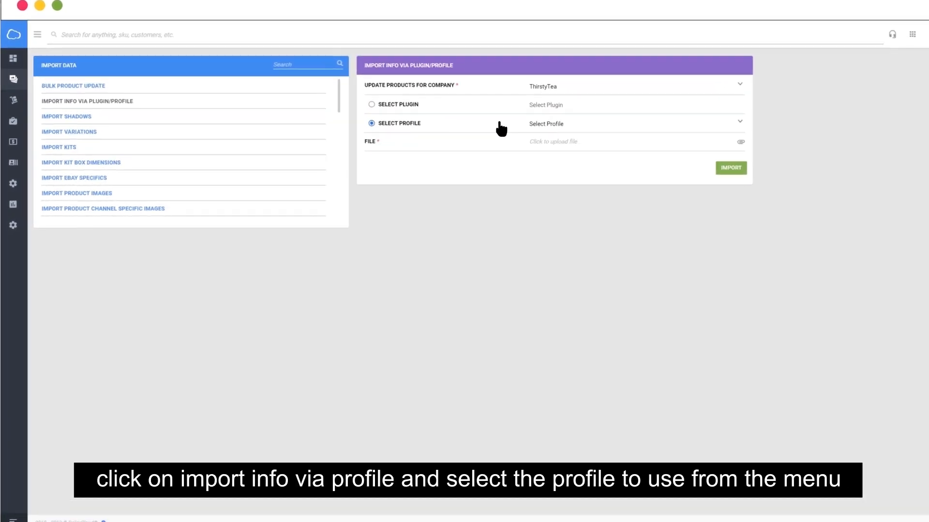
{"action": "left_click", "coordinate": [739, 123]}
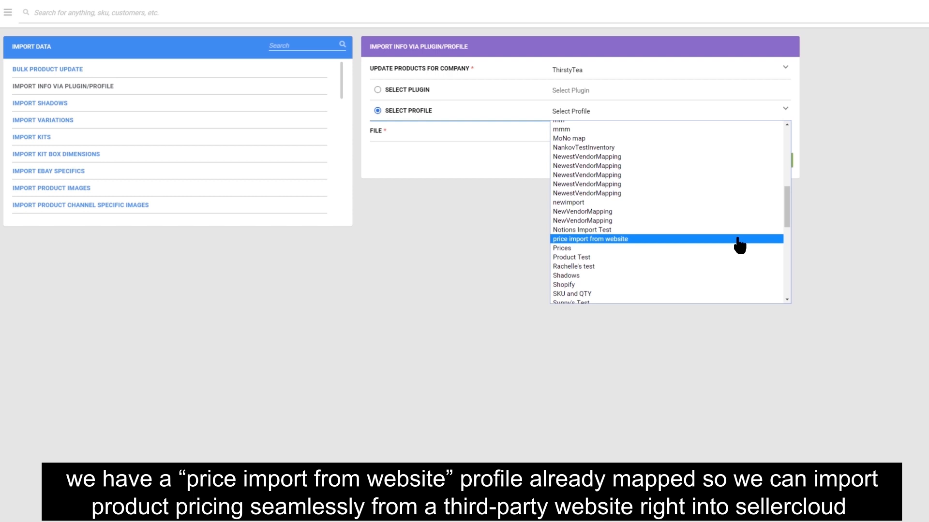
{"action": "left_click", "coordinate": [739, 245]}
{"action": "left_click", "coordinate": [769, 136]}
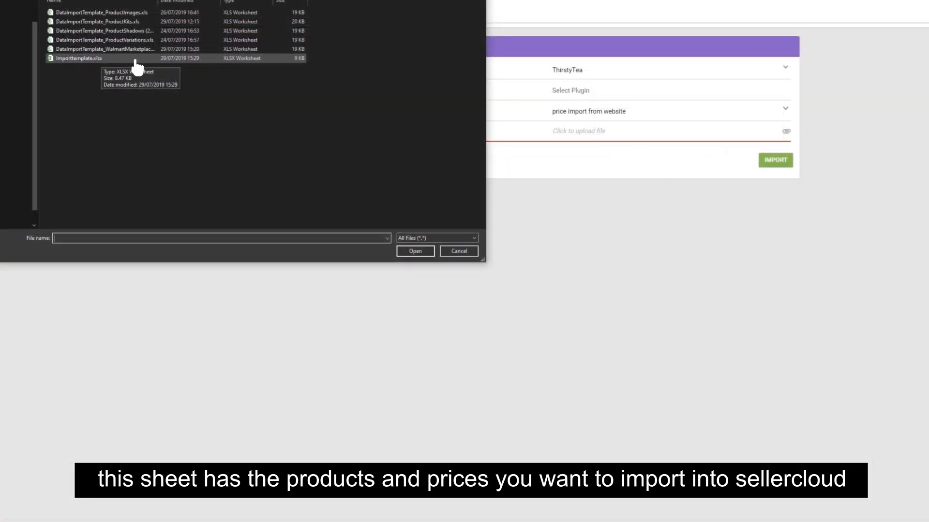
{"action": "left_click", "coordinate": [135, 60]}
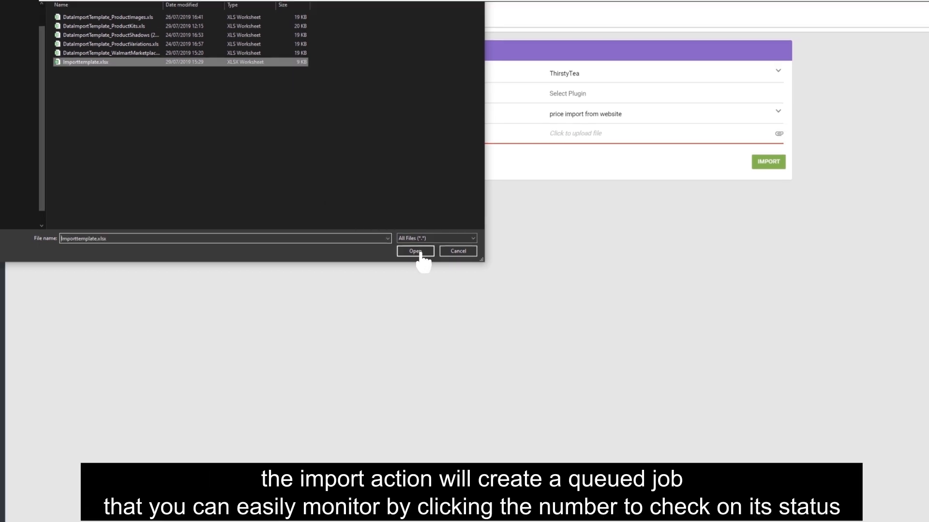
{"action": "left_click", "coordinate": [419, 253]}
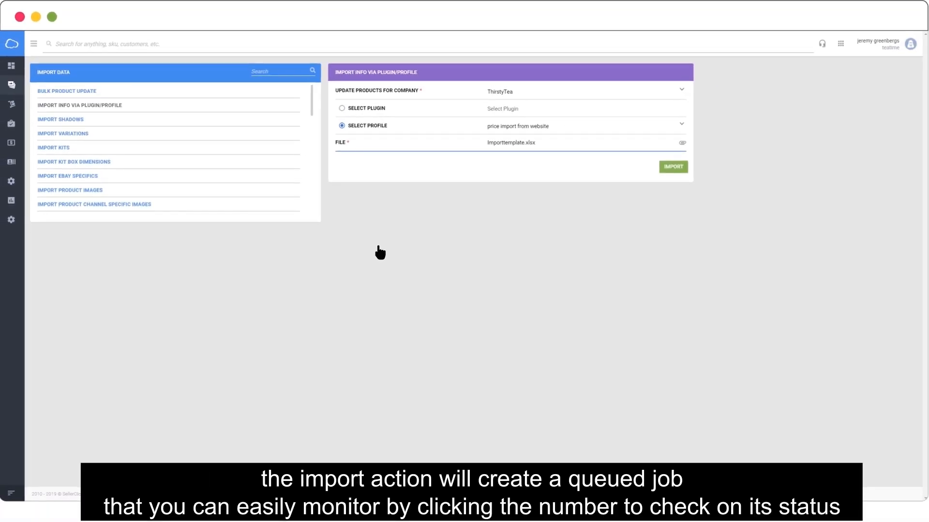
{"action": "left_click", "coordinate": [683, 168]}
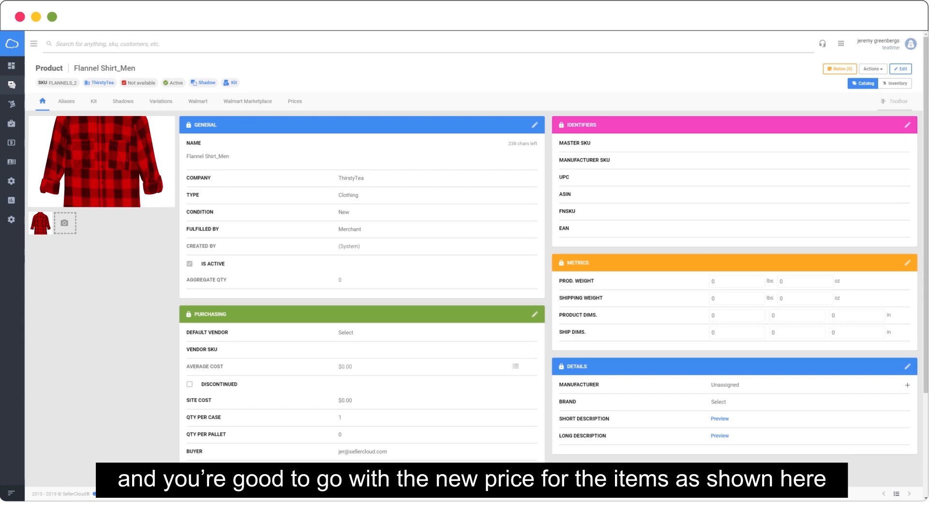
{"action": "scroll", "coordinate": [476, 262], "scroll_direction": "down", "scroll_amount": 2}
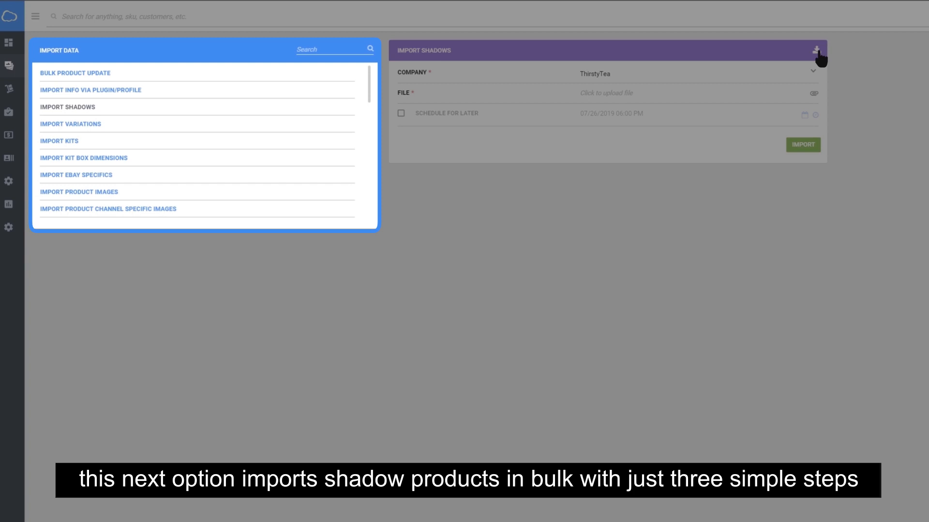
Step: Download the Import Shadows template in Excel format and open the downloaded copy
{"action": "left_click", "coordinate": [818, 51]}
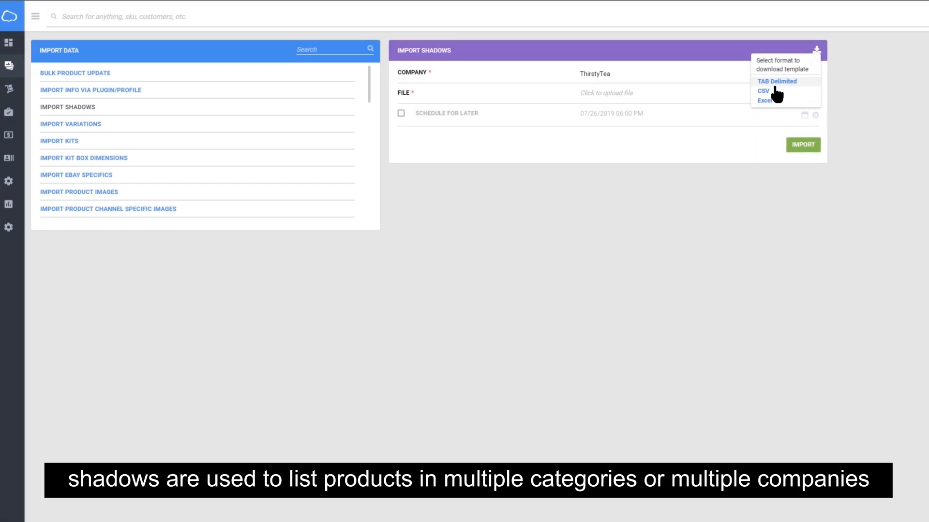
{"action": "left_click", "coordinate": [768, 101]}
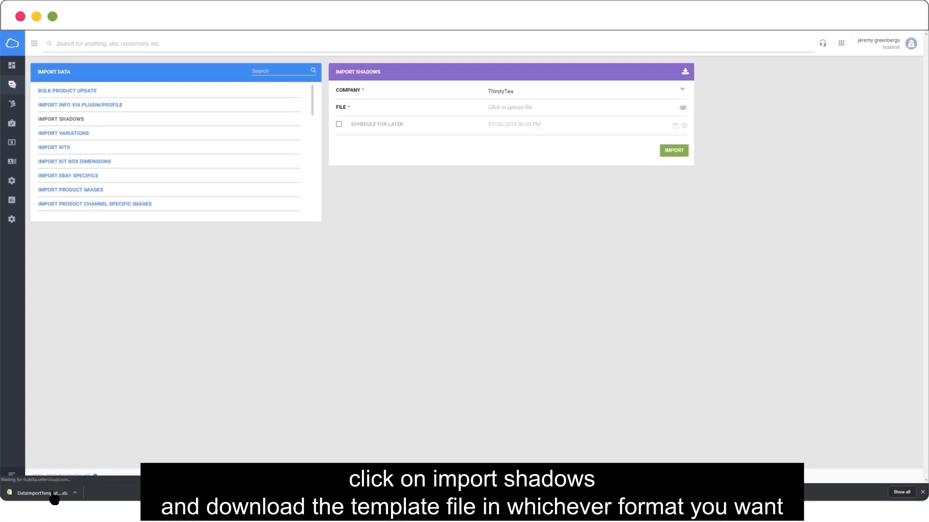
{"action": "left_click", "coordinate": [53, 494]}
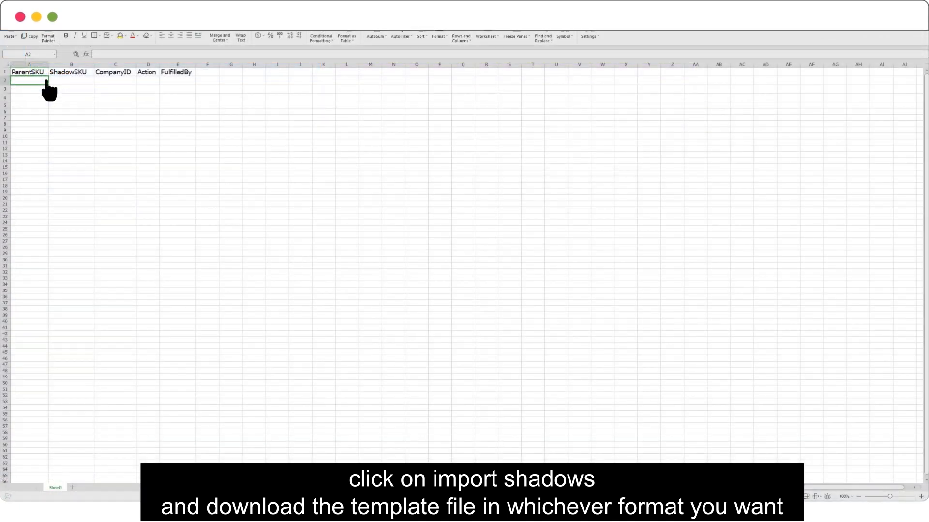
Step: Put FLANNELS in A2:A4, FLANNELS_1 to FLANNELS_3 in B2:B4, and ThirstyTea in C2:C4
{"action": "type", "text": "FLANNELS FLANNELS FLANNELS"}
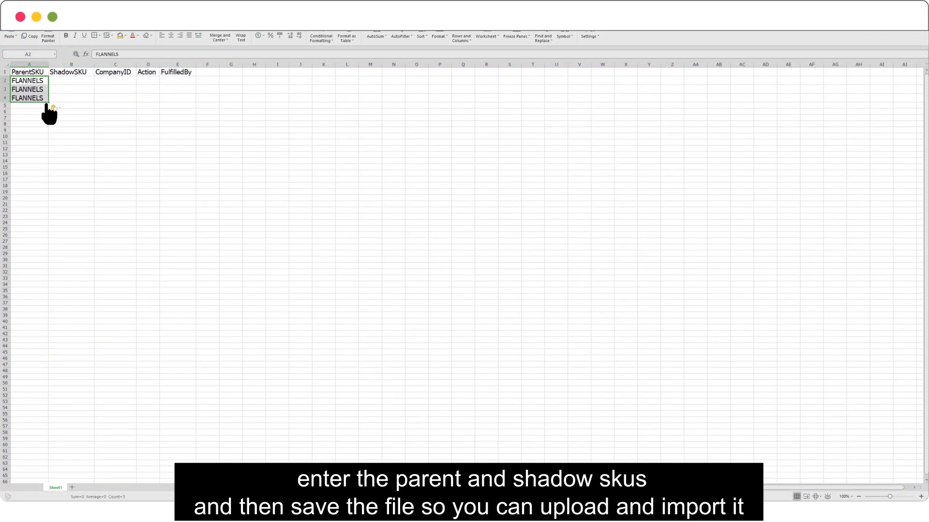
{"action": "left_click", "coordinate": [52, 81]}
{"action": "left_click", "coordinate": [52, 98], "text": "shift"}
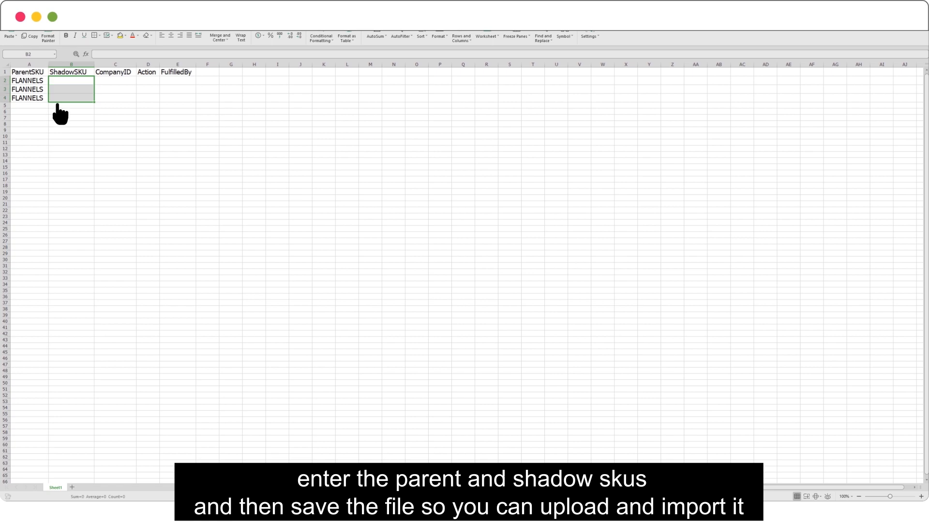
{"action": "type", "text": "FLANNELS_1 FLANNELS_2 FLANNELS_3"}
{"action": "left_click", "coordinate": [97, 81]}
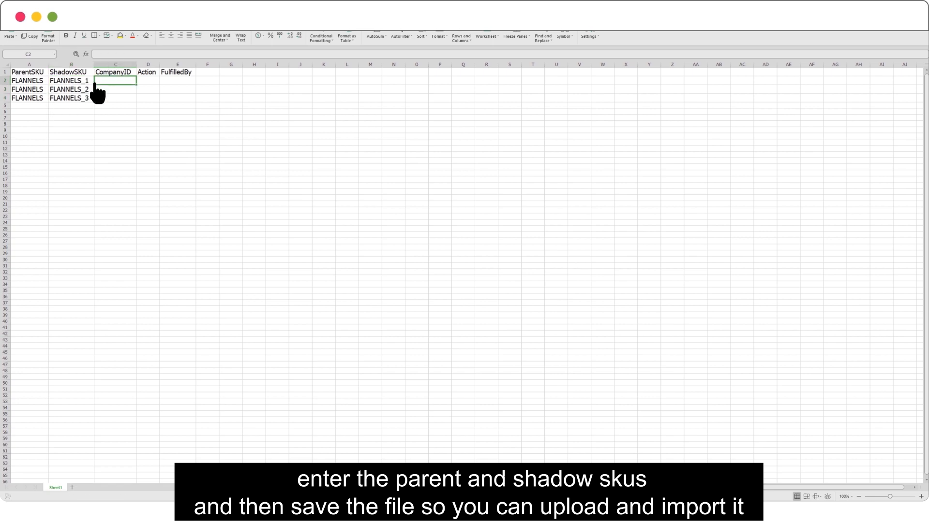
{"action": "left_click", "coordinate": [95, 98], "text": "shift"}
{"action": "type", "text": "ThirstyTea ThirstyTea ThirstyTea"}
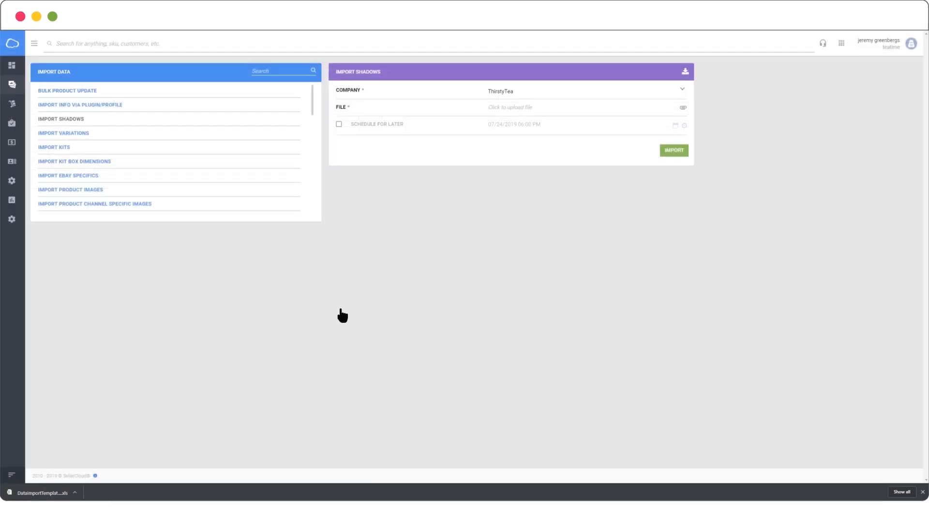
Step: Upload DataImportTemplate_ProductShadows (2).xls and run the shadow products import
{"action": "left_click", "coordinate": [661, 114]}
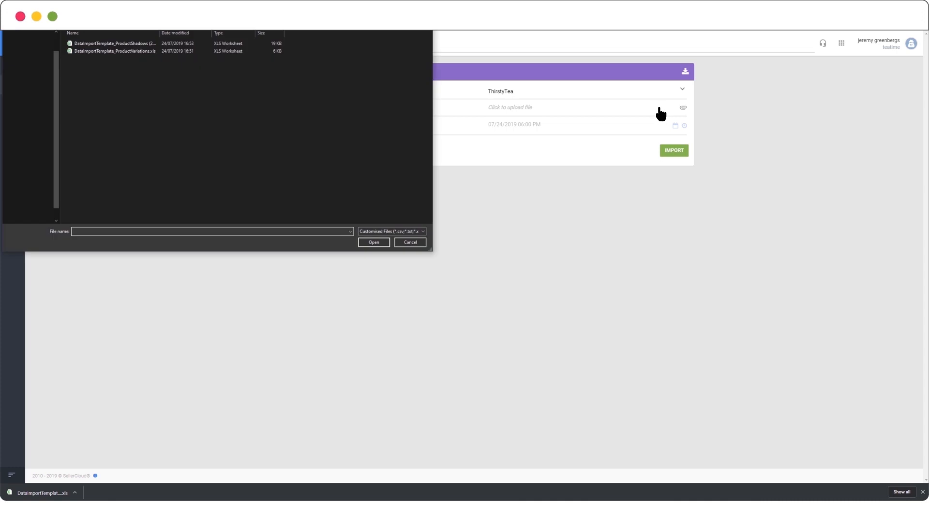
{"action": "left_click", "coordinate": [125, 44]}
{"action": "left_click", "coordinate": [372, 243]}
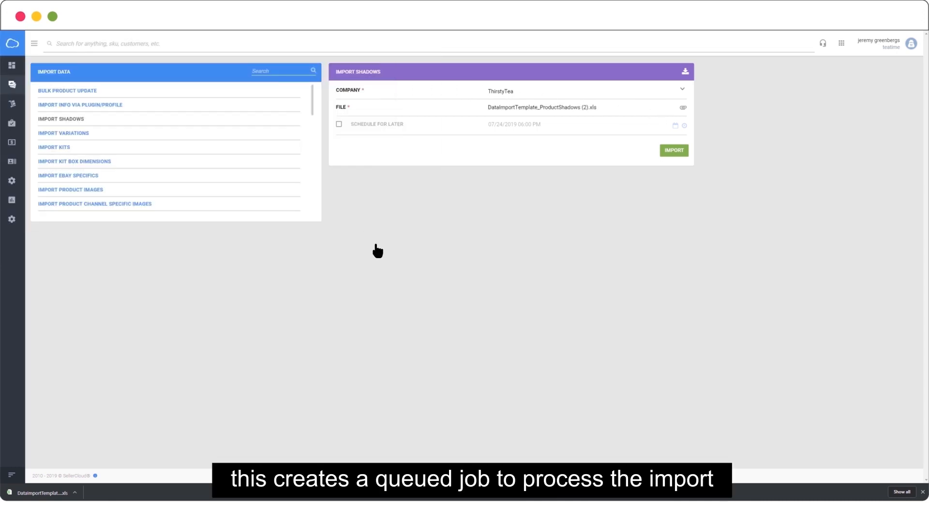
{"action": "left_click", "coordinate": [685, 152]}
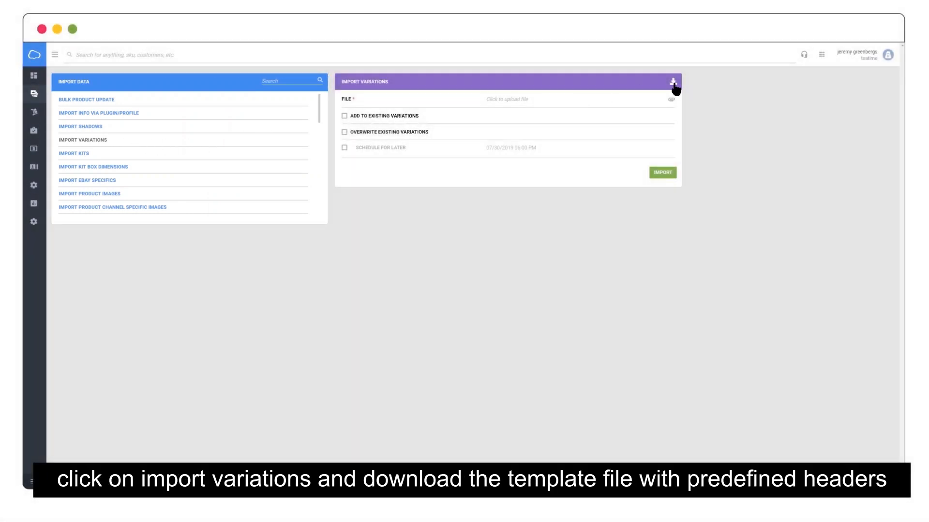
Step: Download the variations template as Excel and enter FLANNELS as ParentProductID in rows 2–5
{"action": "left_click", "coordinate": [673, 83]}
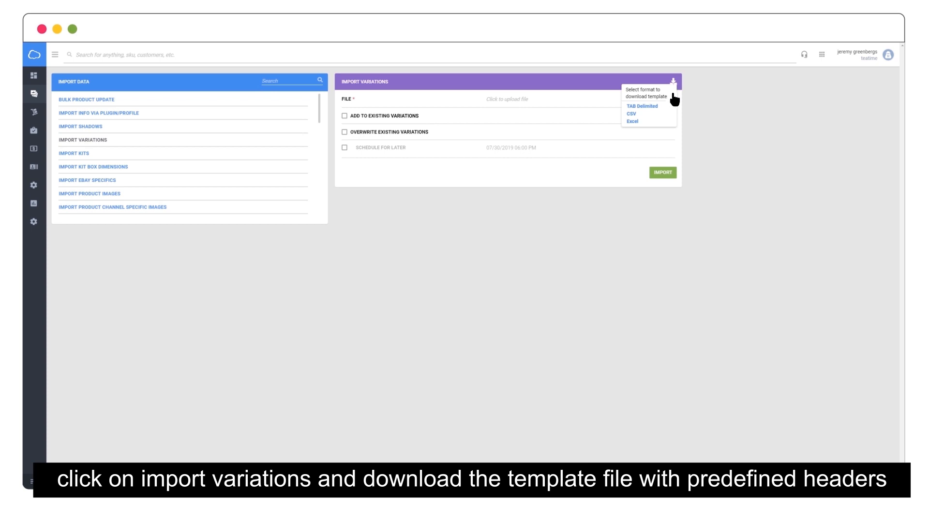
{"action": "left_click", "coordinate": [668, 121]}
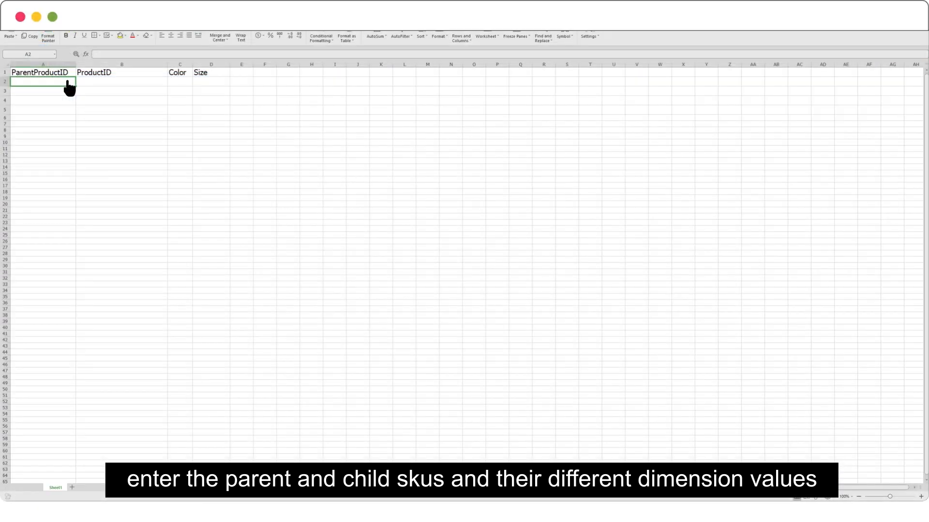
{"action": "type", "text": "FLANNELS FLANNELS FLANNELS FLANNELS"}
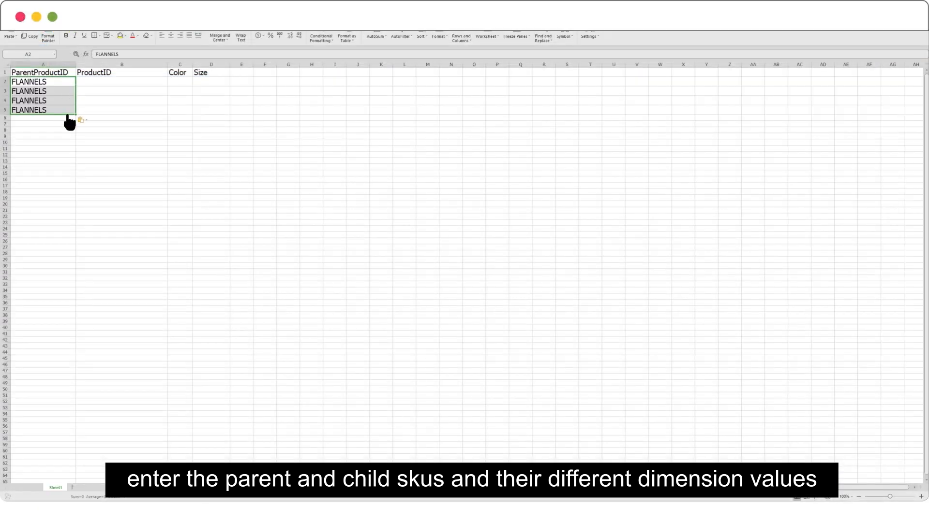
Step: Enter ProductIDs FLANNELS-Red-Small to FLANNELS-Green-Large, colours Red/Green and sizes Small/Large in rows 2–5
{"action": "left_click", "coordinate": [146, 81]}
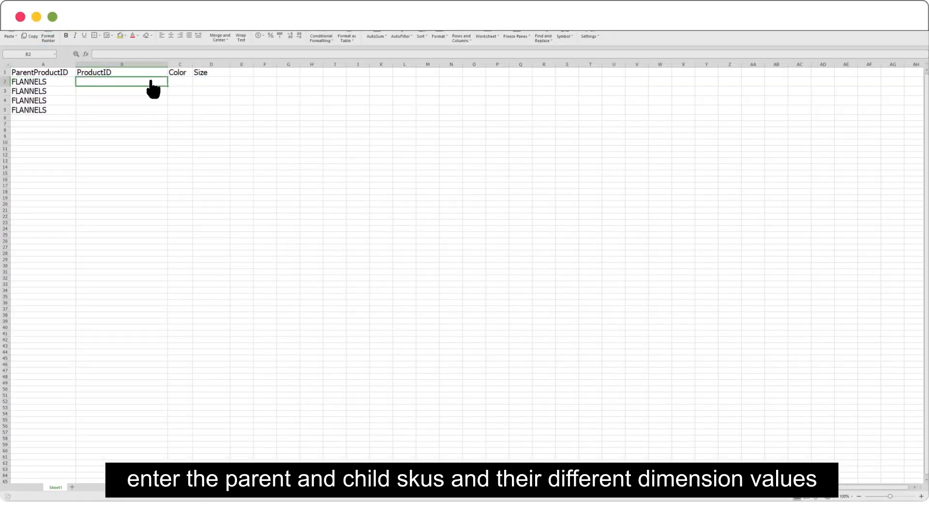
{"action": "type", "text": "FLANNELS-Red-Small FLANNELS-Red-Large FLANNELS-Green-Small FLANNELS-Green-Large"}
{"action": "left_click", "coordinate": [190, 81]}
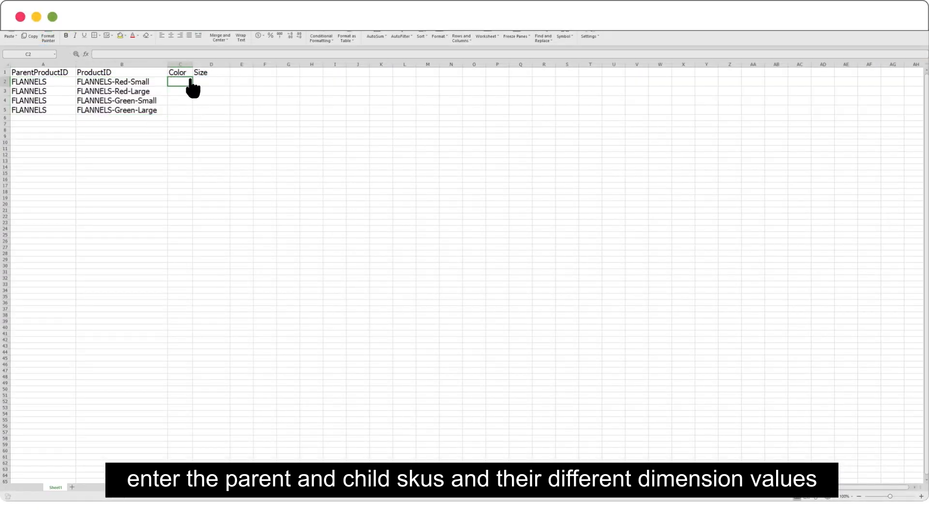
{"action": "type", "text": "Red Red Green Green"}
{"action": "left_click", "coordinate": [200, 82]}
{"action": "type", "text": "Small Large Small Large"}
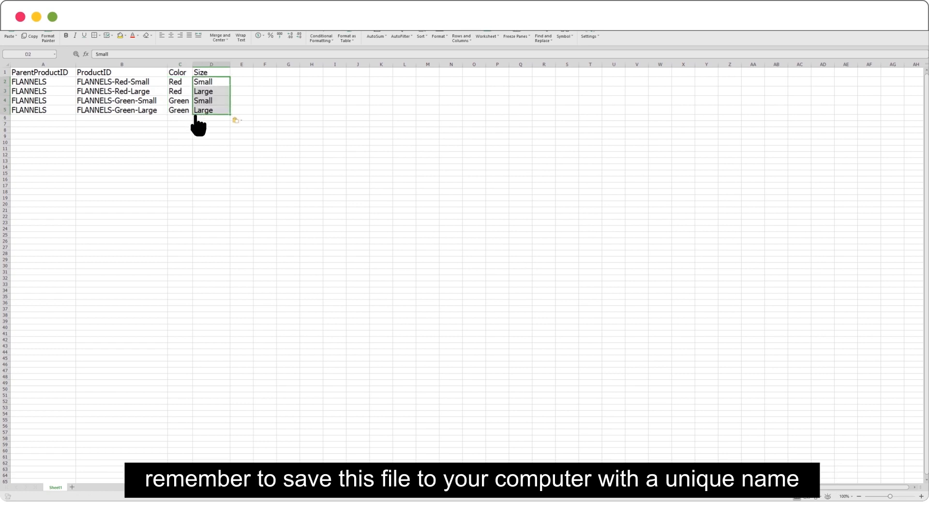
{"action": "left_click", "coordinate": [122, 241]}
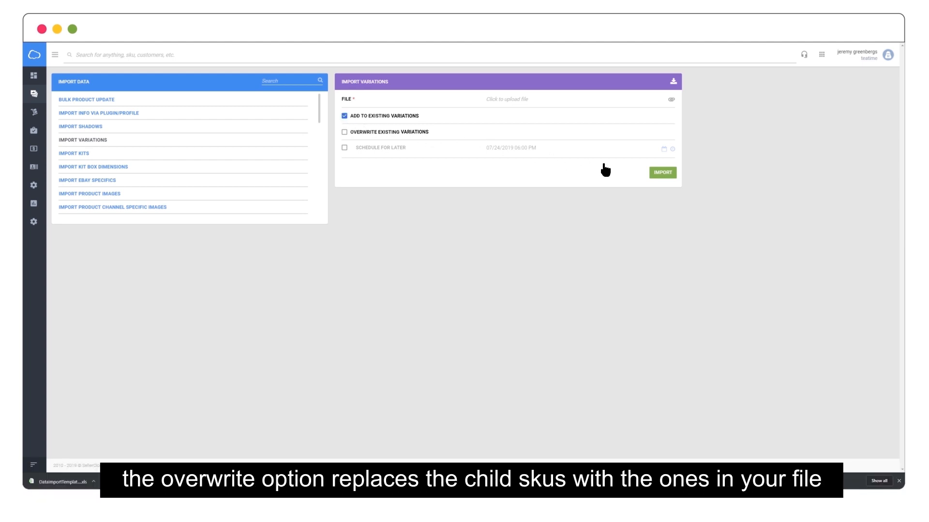
Step: Upload DataImportTemplate_ProductVariations.xls and import it with Add to Existing Variations enabled
{"action": "left_click", "coordinate": [672, 180]}
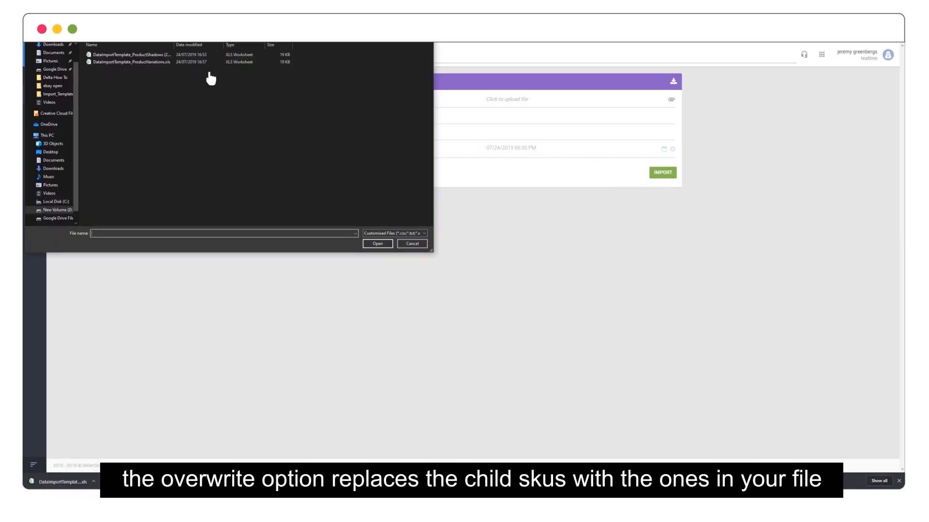
{"action": "double_click", "coordinate": [156, 63]}
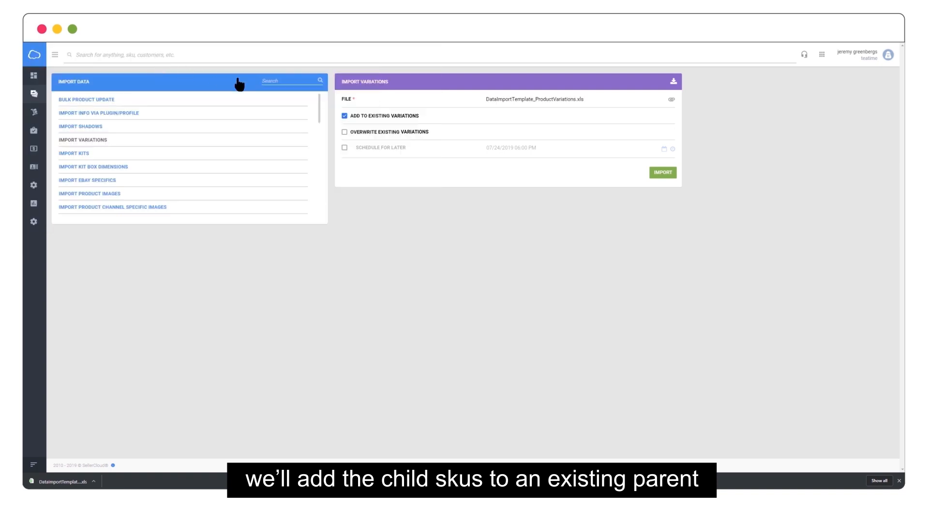
{"action": "left_click", "coordinate": [672, 178]}
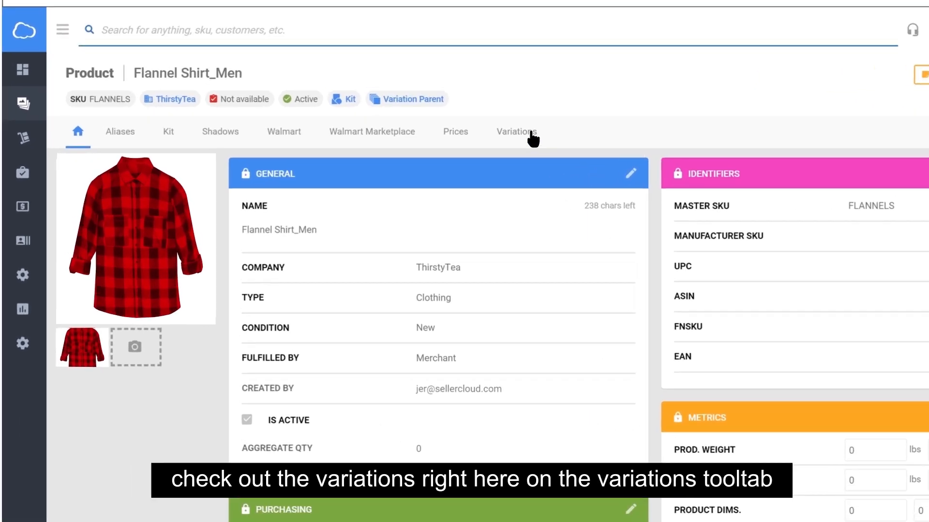
Step: Open the Variations tab of the Flannel Shirt_Men product page
{"action": "left_click", "coordinate": [532, 138]}
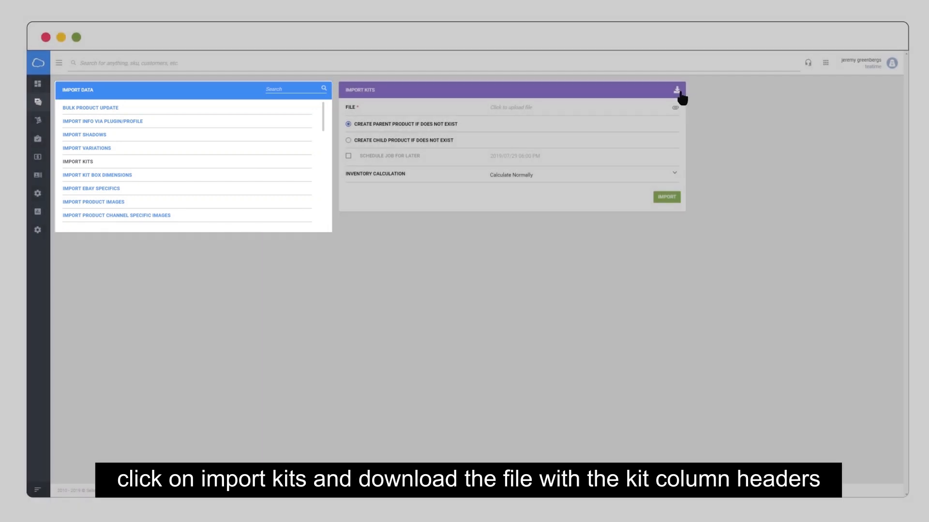
Step: Save the kit import template from the Import Kits panel in Excel format
{"action": "left_click", "coordinate": [679, 93]}
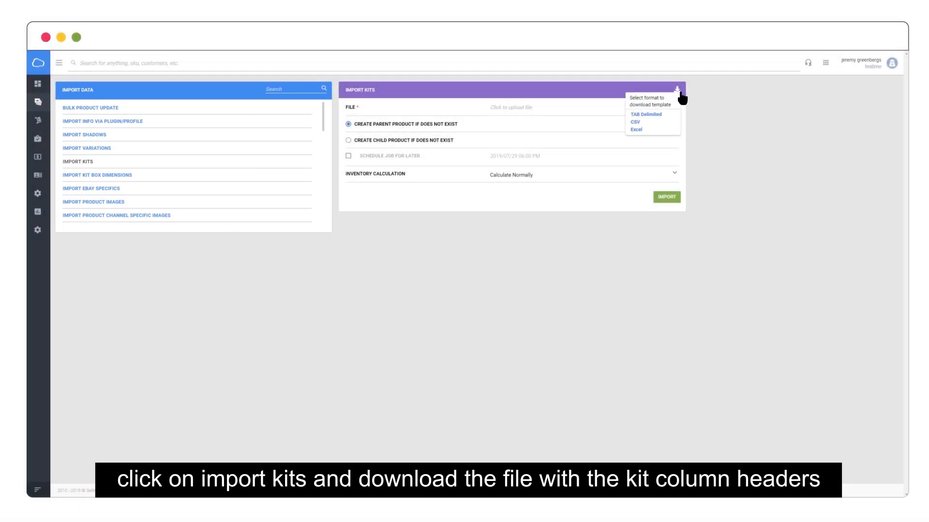
{"action": "left_click", "coordinate": [677, 130]}
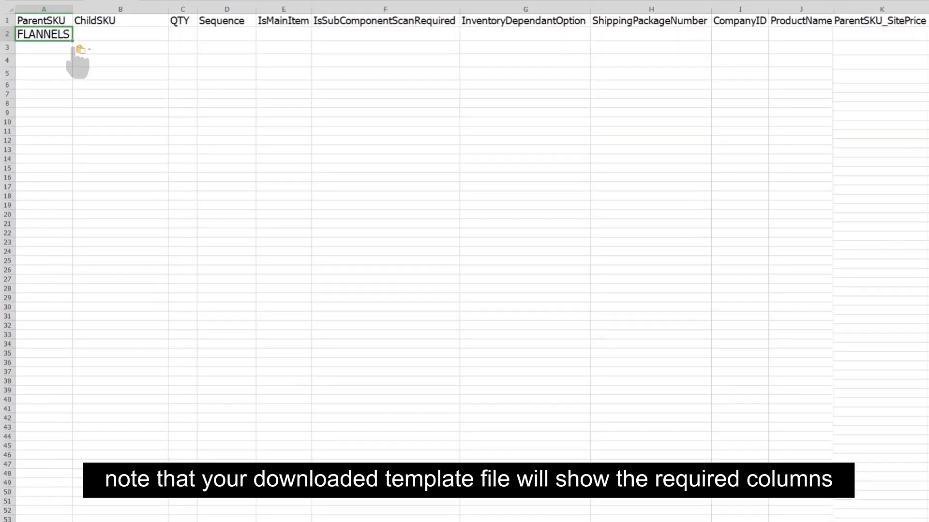
Step: Fill FLANNELS into A2:A5, the four colour child SKUs into B2:B5, and quantity 1 into C2:C5
{"action": "left_click_drag", "start_coordinate": [71, 41], "coordinate": [74, 82]}
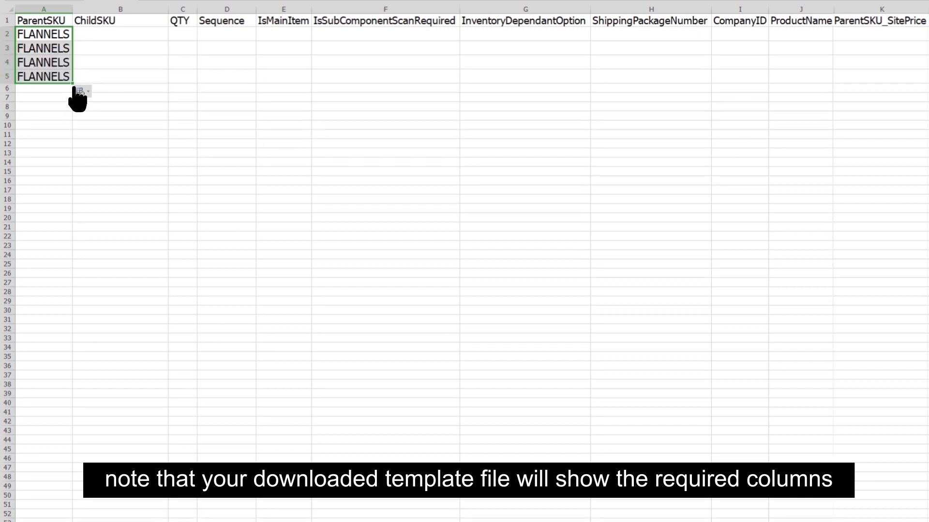
{"action": "left_click", "coordinate": [166, 37]}
{"action": "type", "text": "FLANNELS_blue FLANNELS_yellow FLANNELS_purple FLANNELS_white"}
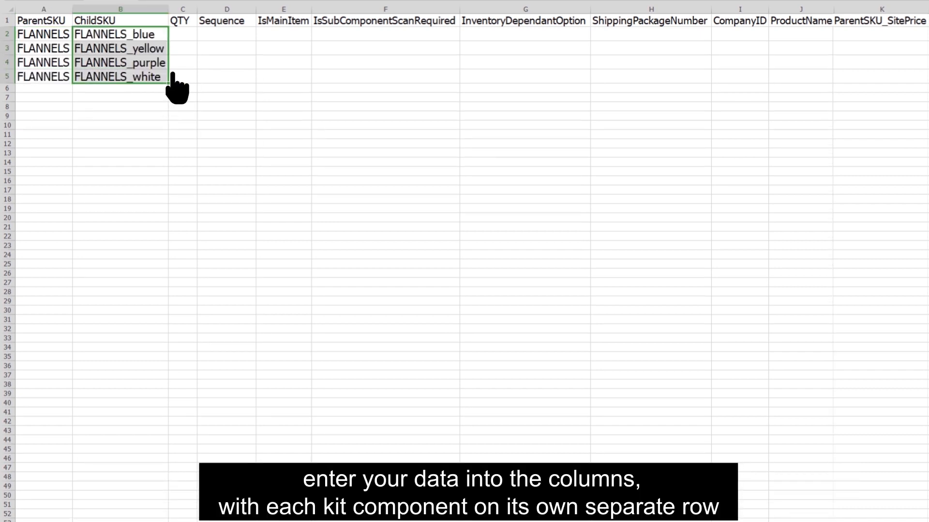
{"action": "left_click", "coordinate": [195, 22]}
{"action": "left_click", "coordinate": [195, 36]}
{"action": "type", "text": "1 1 1 1"}
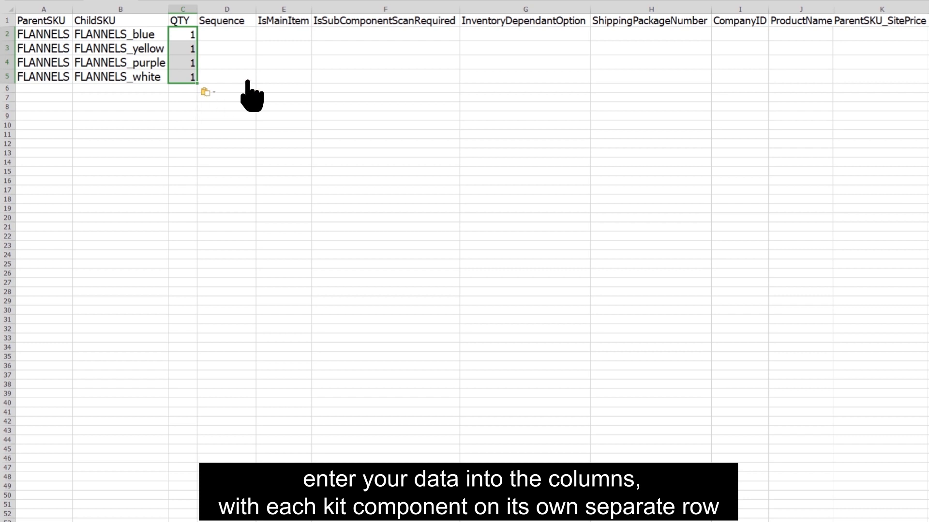
Step: Set InventoryDependantOption to All_Components in G2:G5 and ChildSKU_SitePrice to 16.99 in M2:M5
{"action": "left_click", "coordinate": [585, 36]}
{"action": "type", "text": "All_Components All_Components All_Components All_Components"}
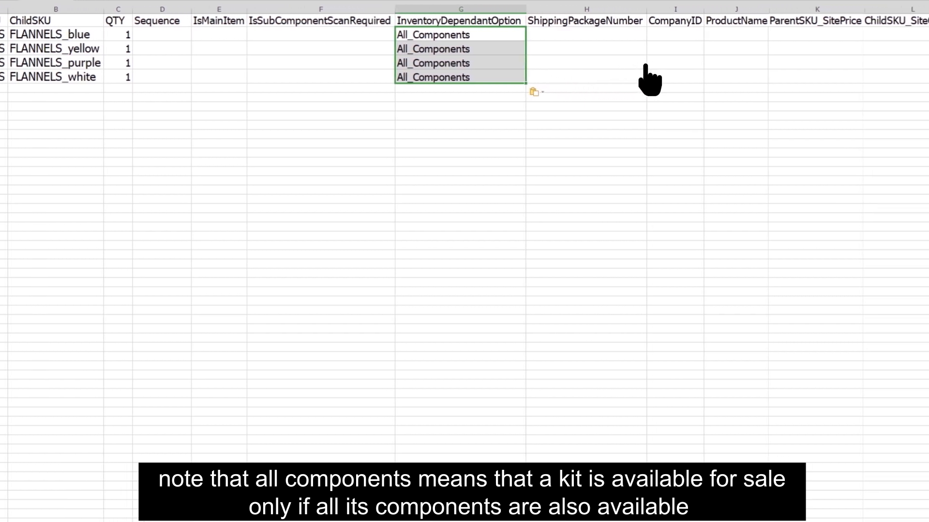
{"action": "left_click", "coordinate": [881, 34]}
{"action": "key", "text": "Right"}
{"action": "key", "text": "Right"}
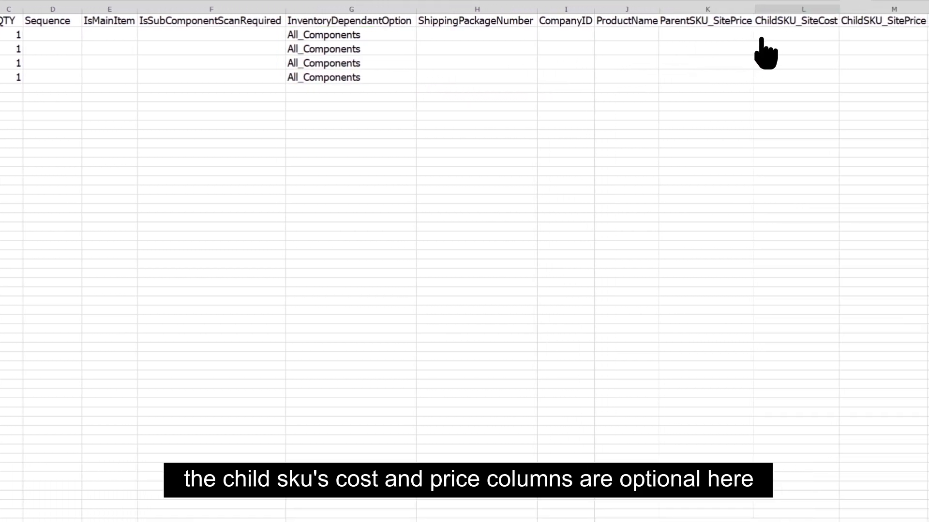
{"action": "left_click", "coordinate": [847, 35]}
{"action": "type", "text": "16.99 16.99 16.99 16.99"}
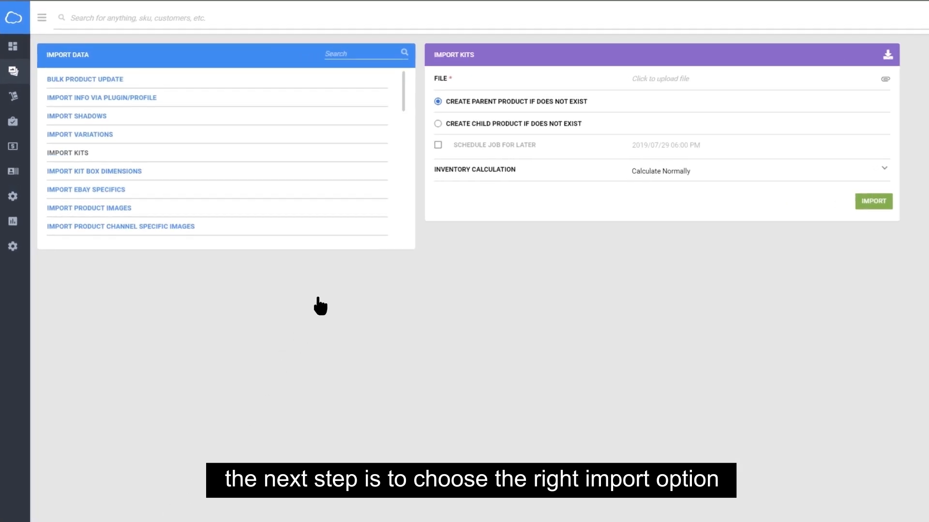
Step: Import DataImportTemplate_ProductKits.xls as kits, creating missing child products and calculating inventory normally
{"action": "left_click", "coordinate": [438, 125]}
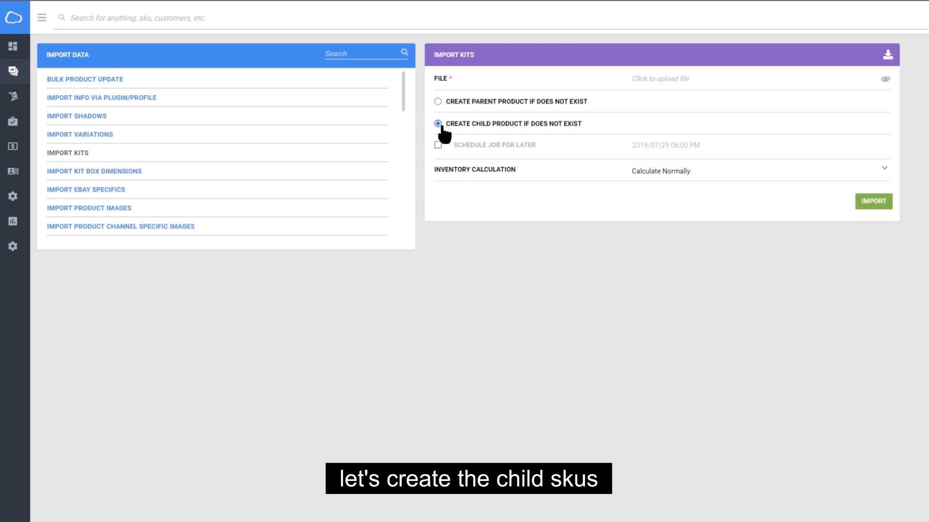
{"action": "left_click", "coordinate": [883, 173]}
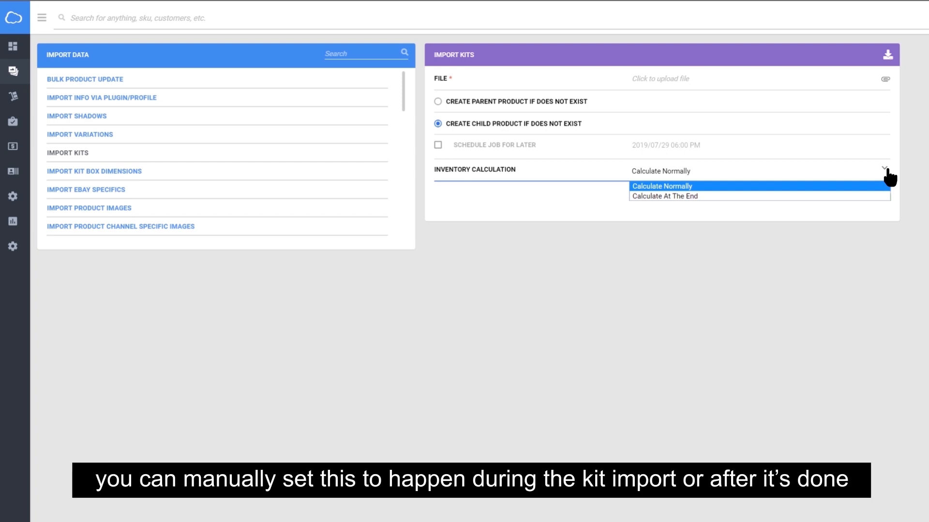
{"action": "left_click", "coordinate": [888, 177]}
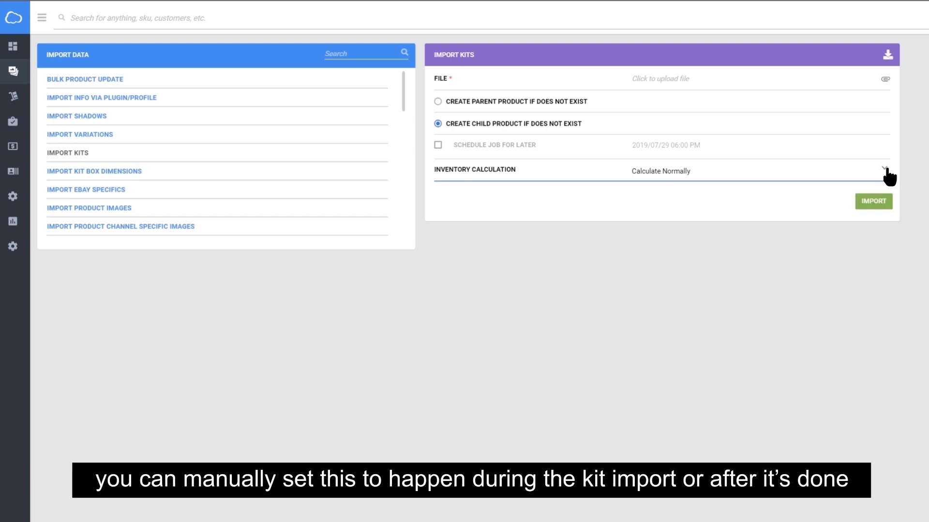
{"action": "left_click", "coordinate": [794, 81]}
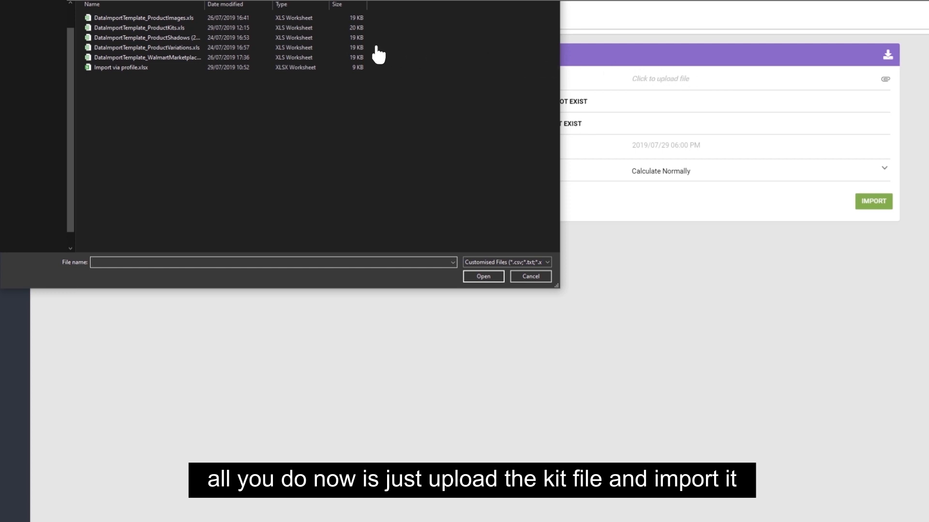
{"action": "double_click", "coordinate": [206, 29]}
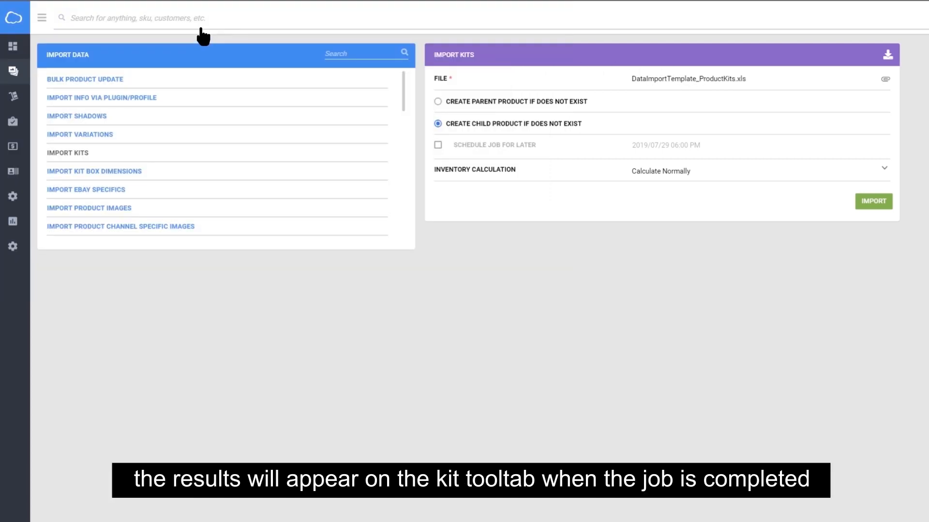
{"action": "left_click", "coordinate": [887, 207]}
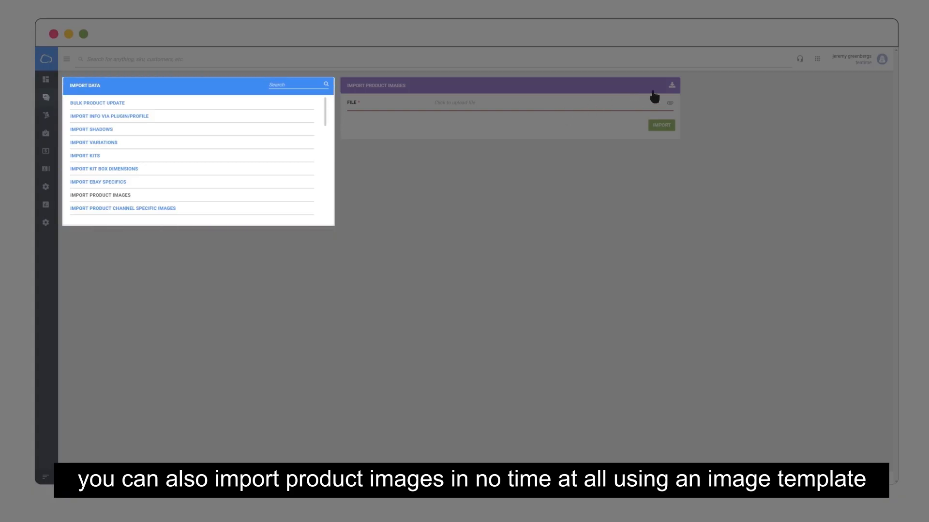
Step: Show the download format options for the product images template
{"action": "left_click", "coordinate": [671, 86]}
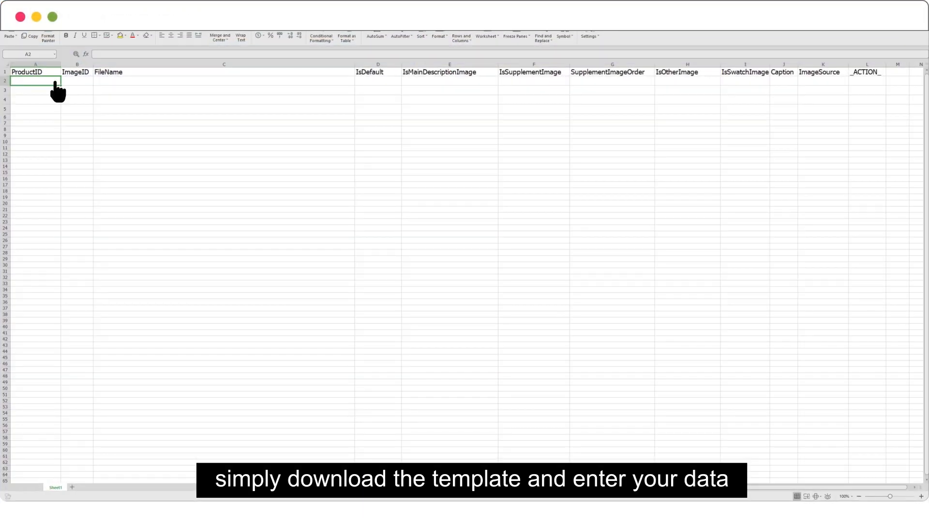
Step: Paste the four FLANNELS product IDs and their image URLs into the FileName column
{"action": "type", "text": "FLANNELS FLANNELS_1 FLANNELS_2 FLANNELS_3"}
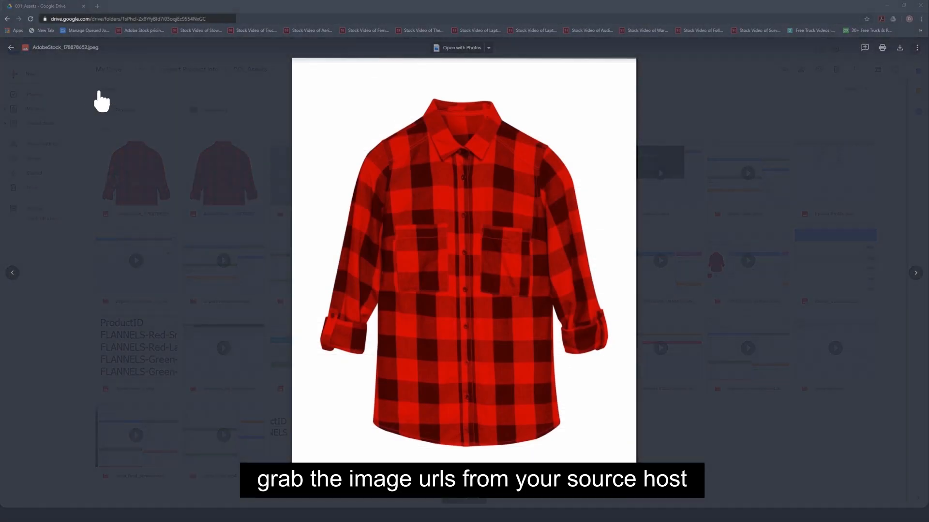
{"action": "left_click", "coordinate": [223, 20]}
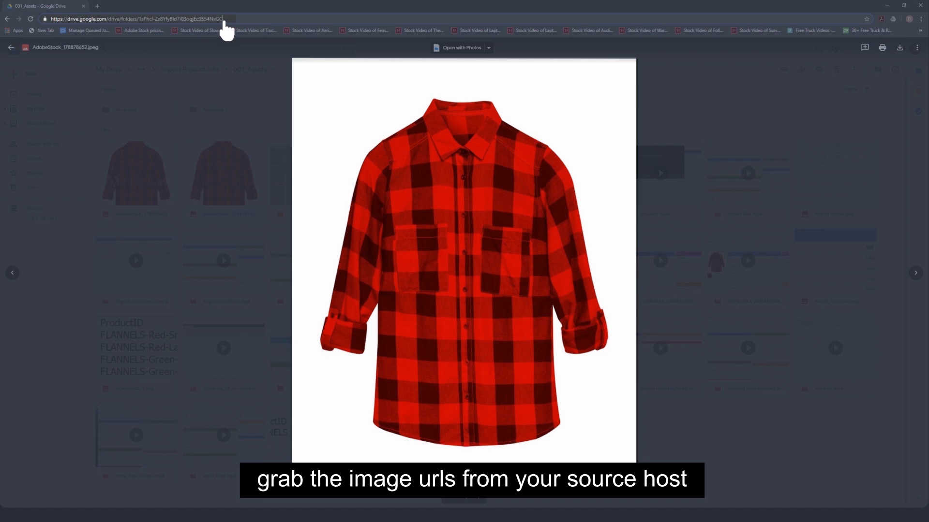
{"action": "left_click", "coordinate": [223, 19]}
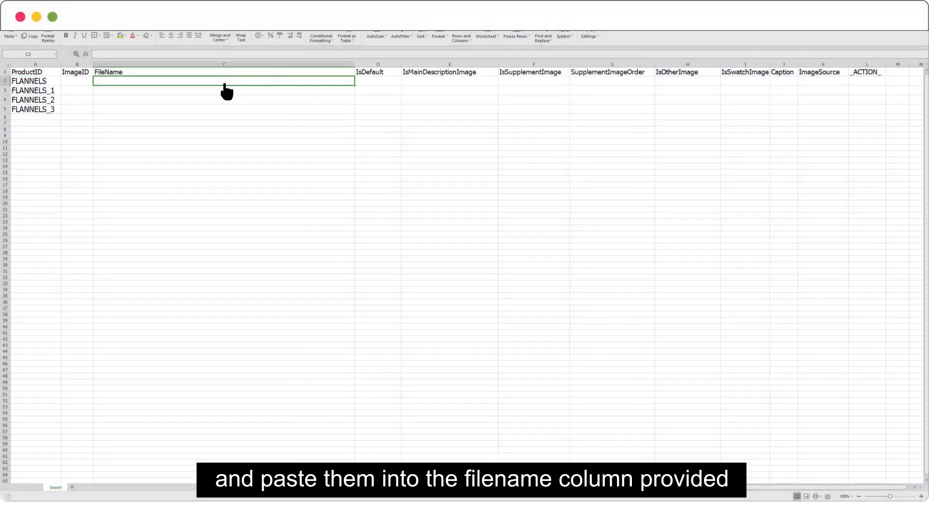
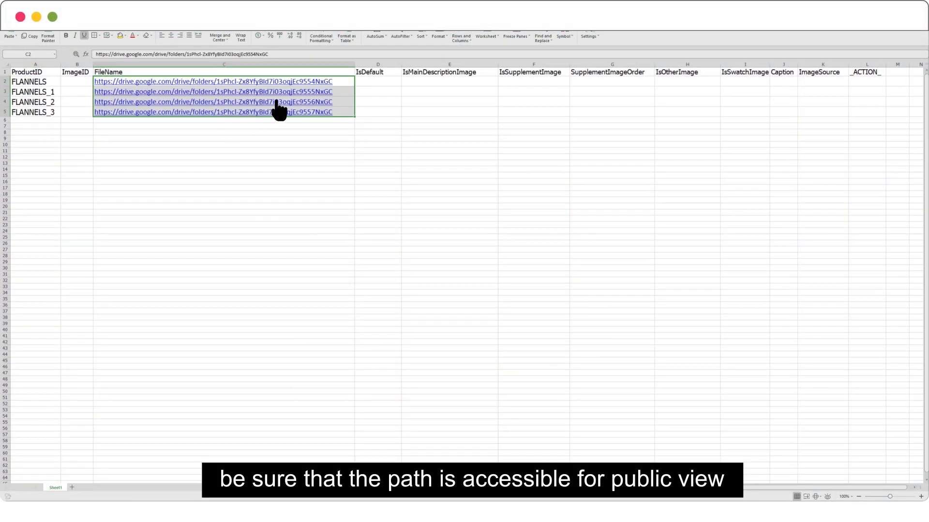
Step: Set IsDefault and IsMainDescriptionImage to TRUE for all four FLANNELS rows
{"action": "left_click", "coordinate": [356, 84]}
{"action": "type", "text": "TRUE TRUE TRUE TRUE"}
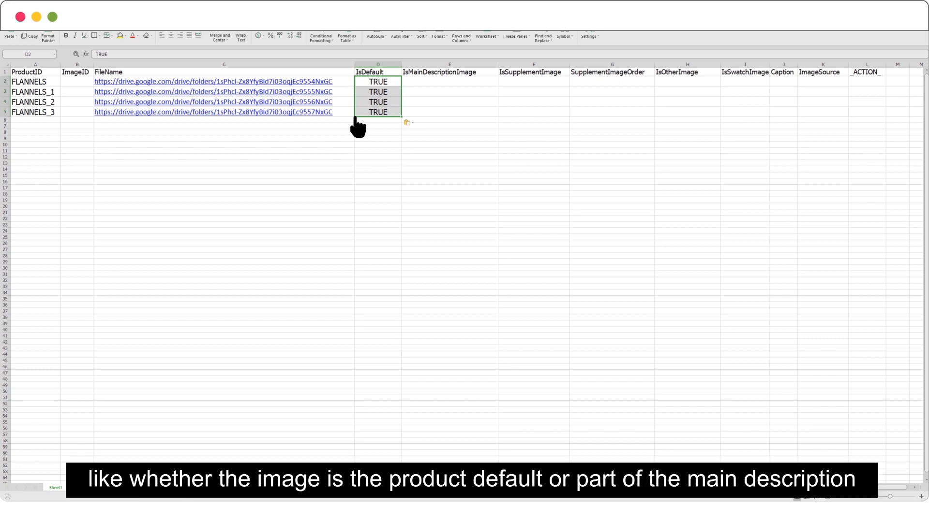
{"action": "left_click", "coordinate": [408, 84]}
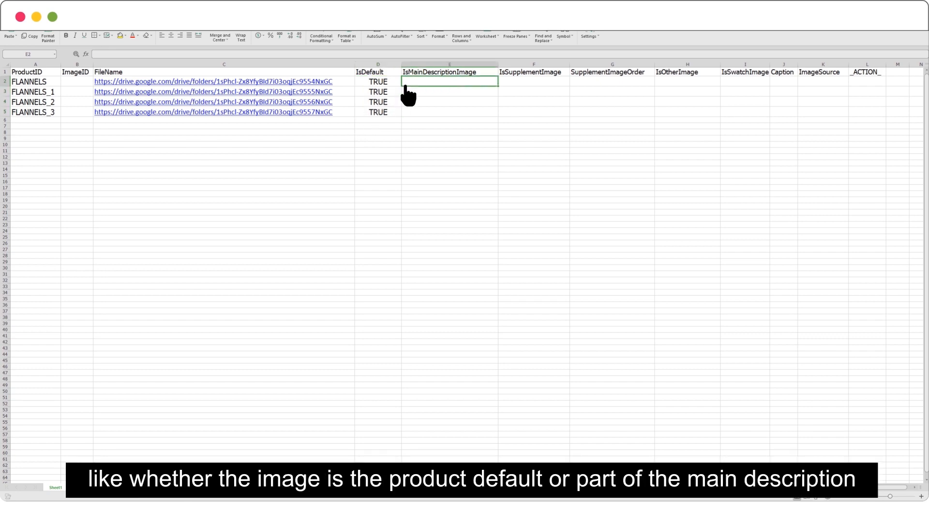
{"action": "key", "text": "super+v"}
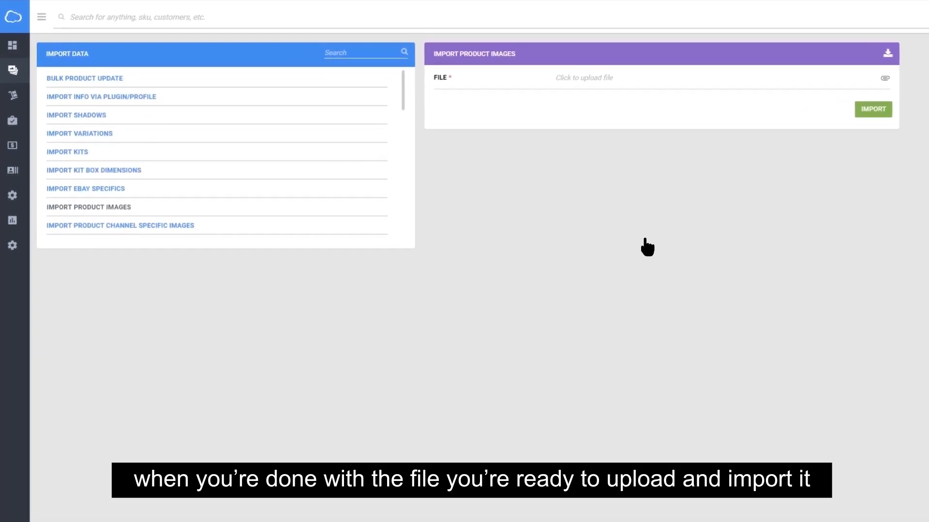
Step: Import DataImportTemplate_ProductImages.xls, then download the Walmart attributes template in Excel format
{"action": "left_click", "coordinate": [886, 78]}
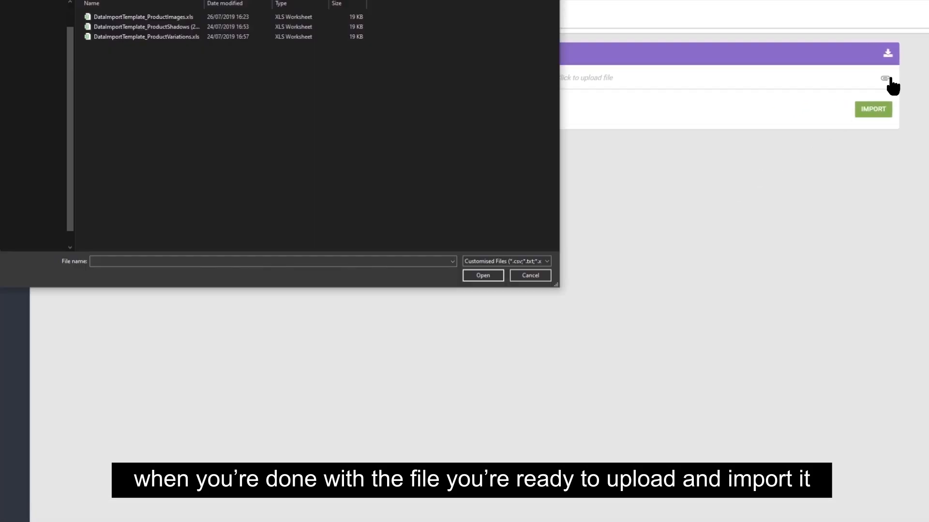
{"action": "left_click", "coordinate": [199, 24]}
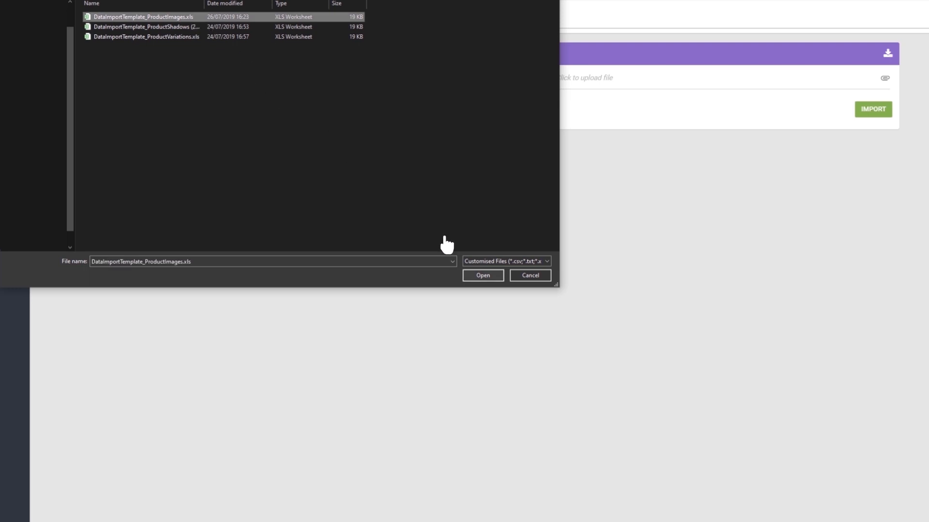
{"action": "left_click", "coordinate": [483, 276]}
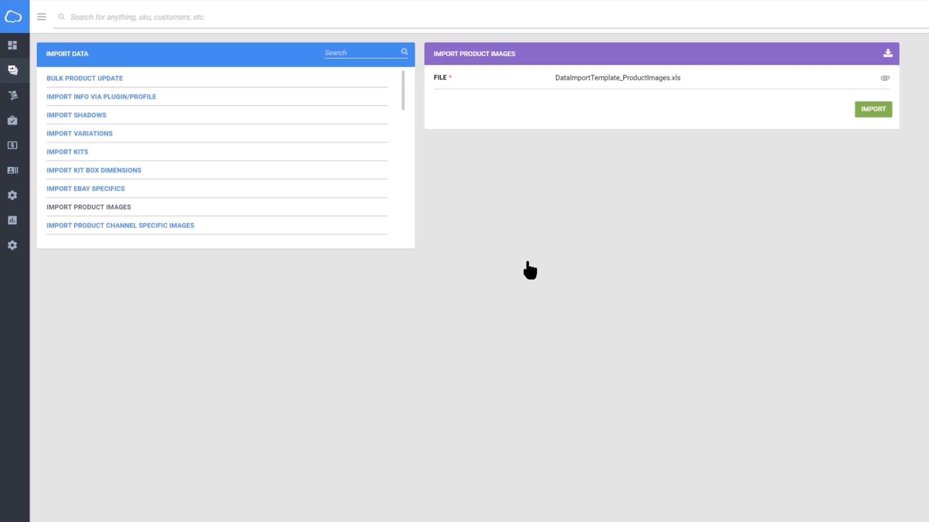
{"action": "left_click", "coordinate": [881, 114]}
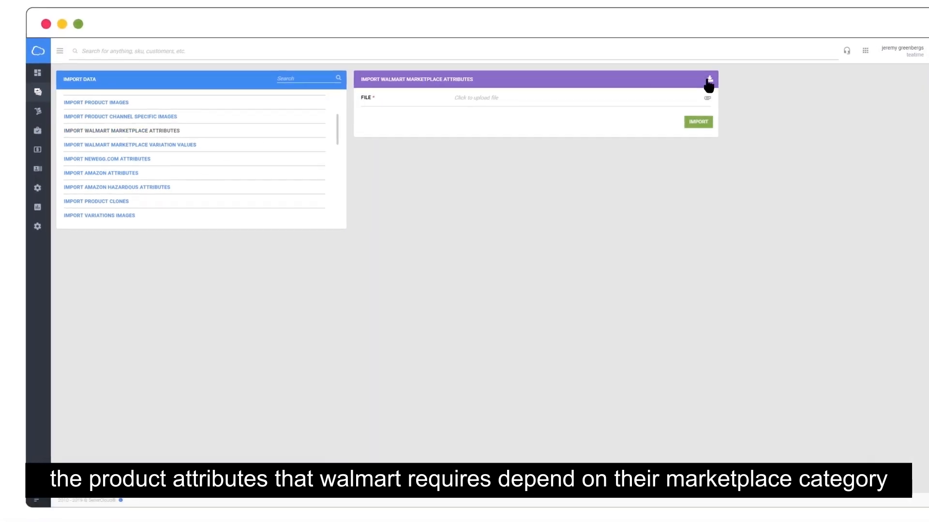
{"action": "left_click", "coordinate": [669, 85]}
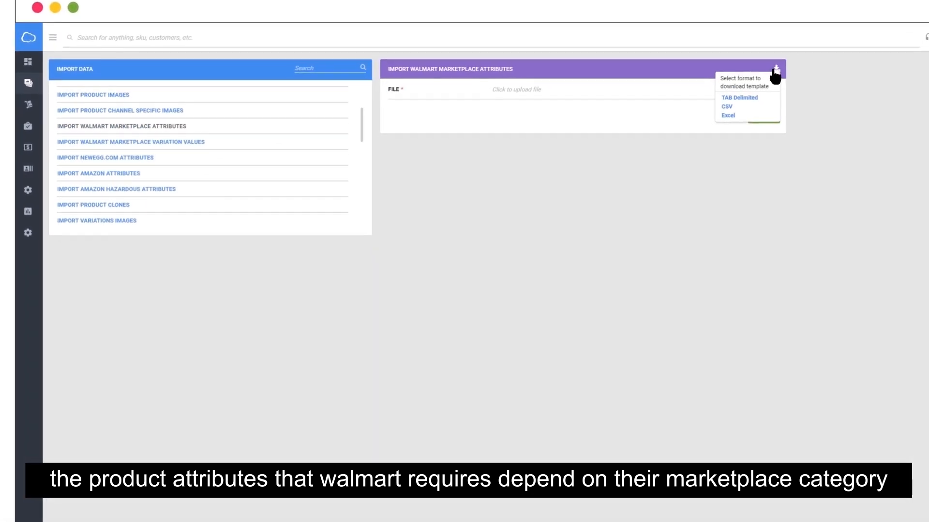
{"action": "left_click", "coordinate": [841, 107]}
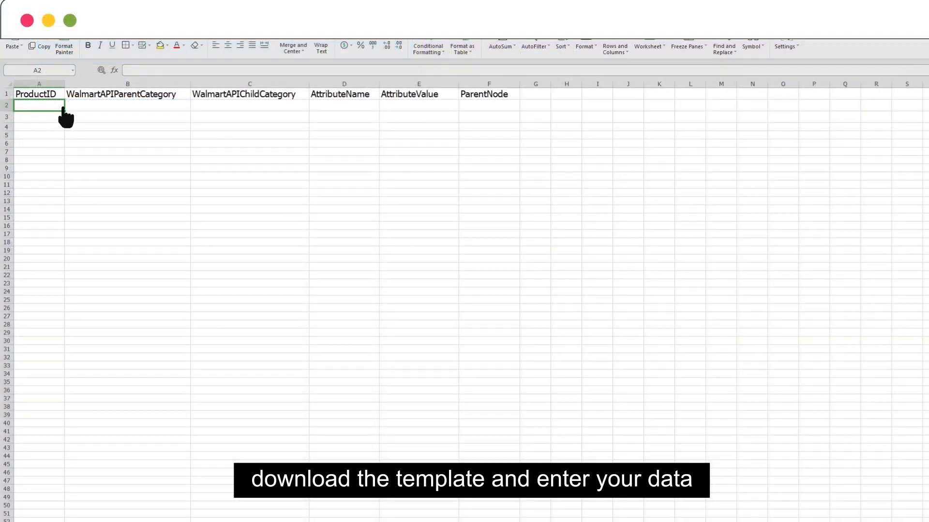
Step: Fill rows 2–3 with FLANNELS, ClothingCategory, Clothing, clothingWeight 1 and brand BrandName
{"action": "type", "text": "FLANNELS FLANNELS"}
{"action": "left_click", "coordinate": [68, 109]}
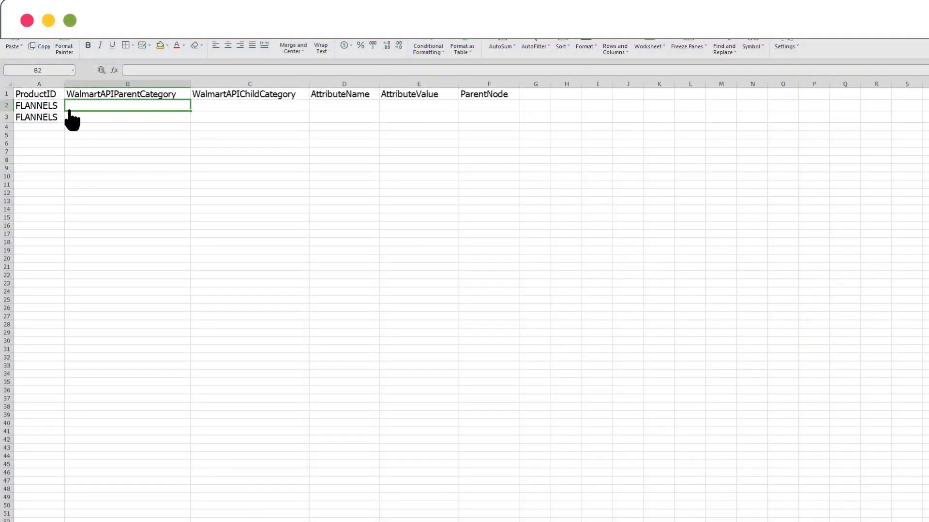
{"action": "type", "text": "ClothingCategory ClothingCategory"}
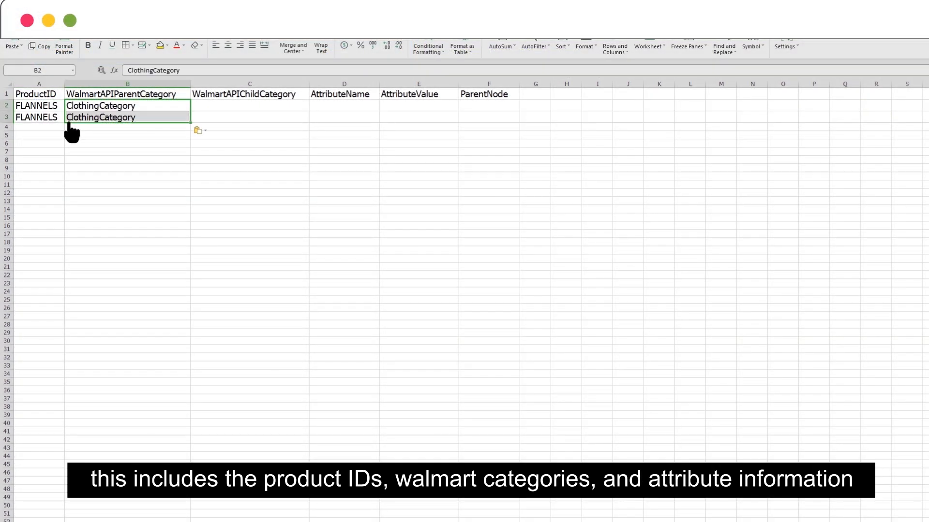
{"action": "left_click", "coordinate": [195, 109]}
{"action": "type", "text": "Clothing Clothing"}
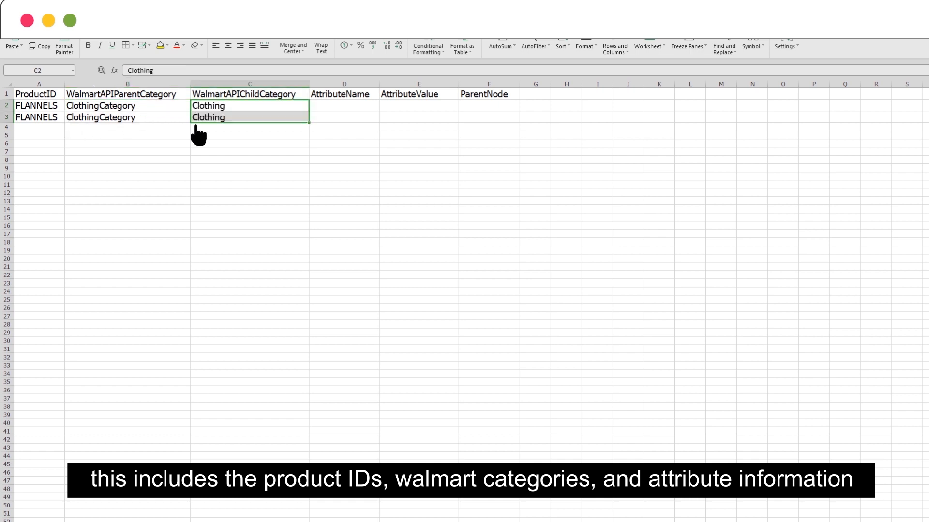
{"action": "left_click", "coordinate": [312, 110]}
{"action": "type", "text": "clothingWeight brand"}
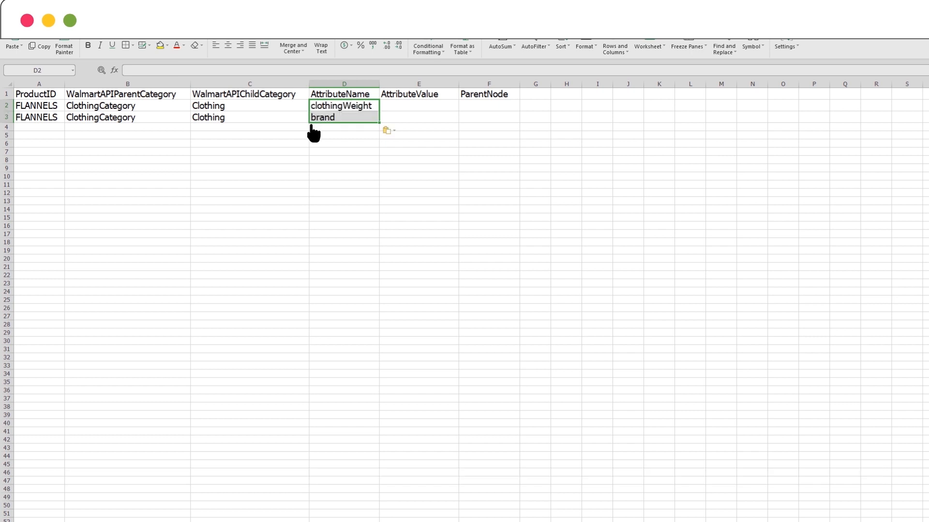
{"action": "left_click", "coordinate": [381, 109]}
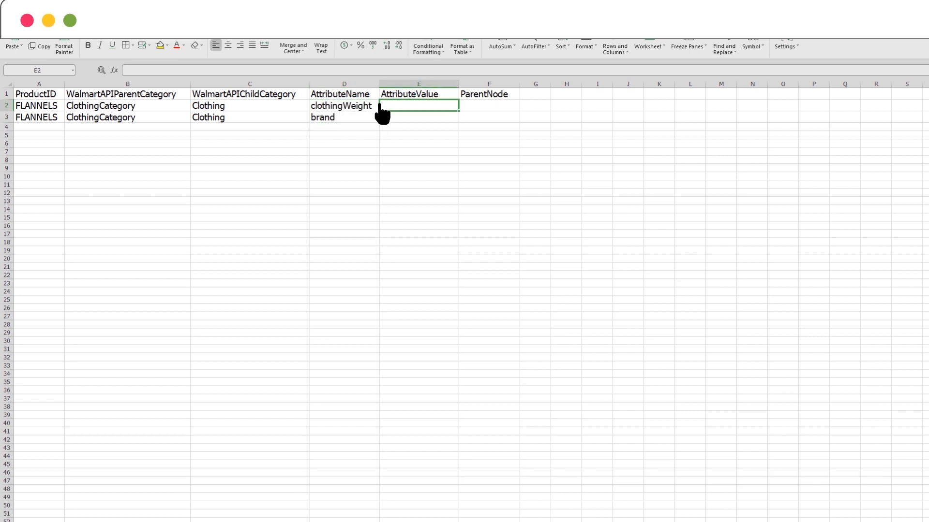
{"action": "type", "text": "1 BrandName"}
{"action": "left_click", "coordinate": [535, 136]}
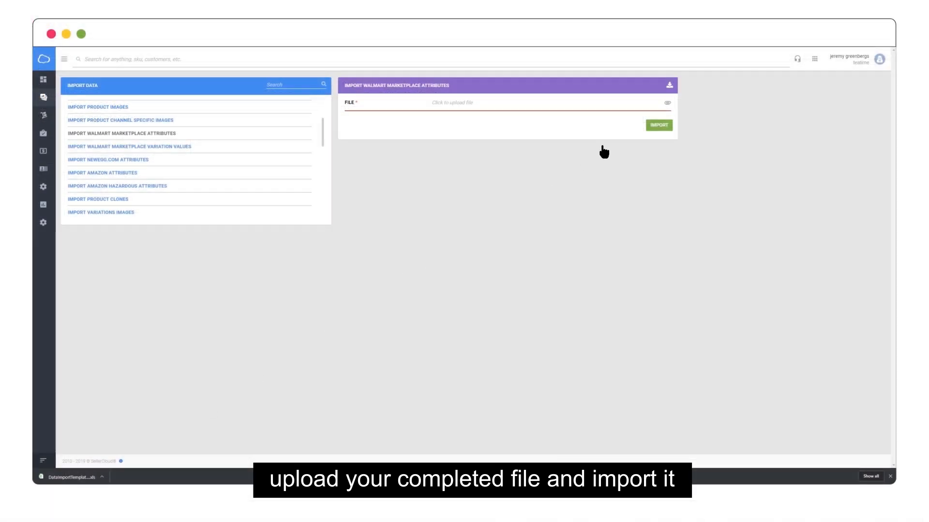
Step: Import DataImportTemplate_WalmartMarketplaceAttributes (1).xls as Walmart marketplace attributes
{"action": "left_click", "coordinate": [668, 106]}
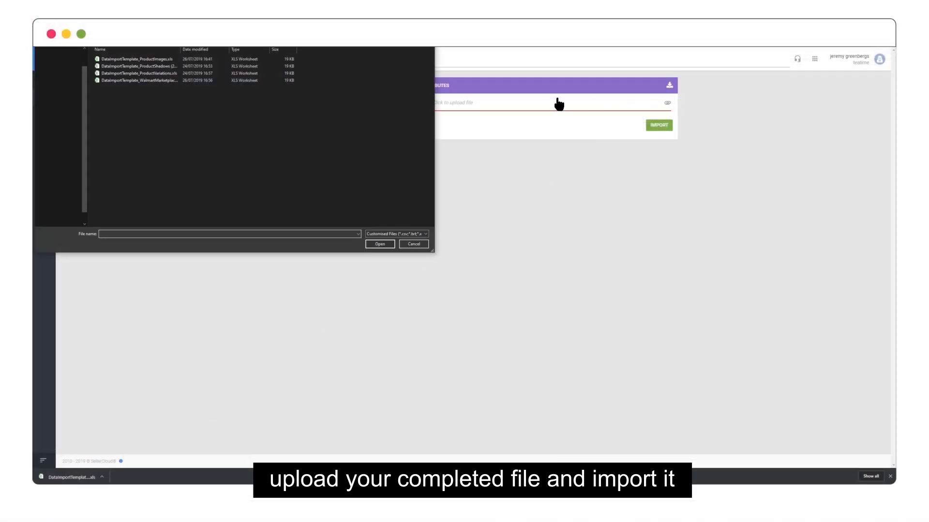
{"action": "double_click", "coordinate": [224, 81]}
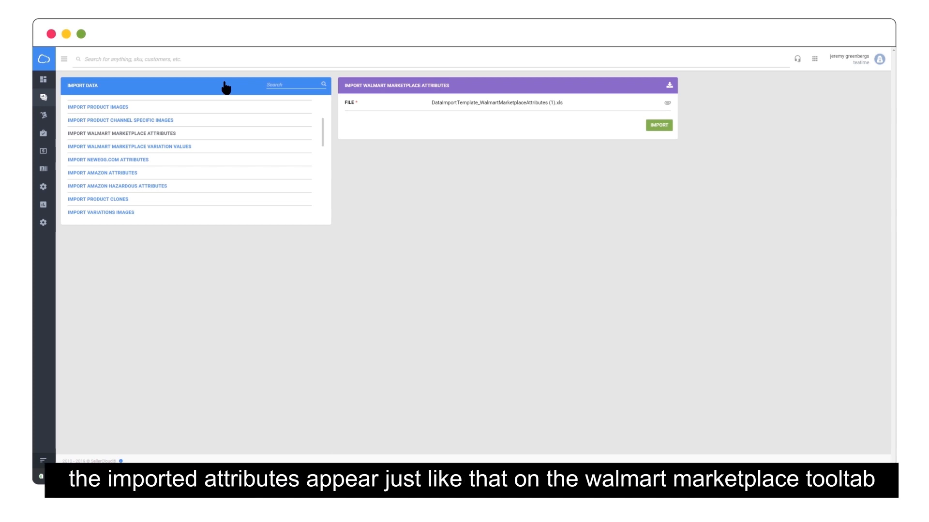
{"action": "left_click", "coordinate": [658, 126]}
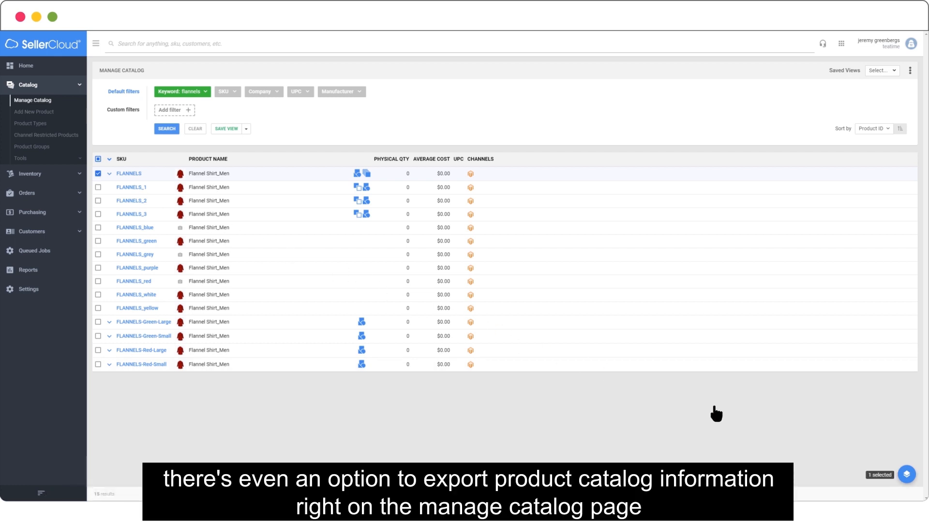
Step: Open Export Products (Catalog) from the actions search 'expo' and review the Standard export type list
{"action": "left_click", "coordinate": [906, 474]}
{"action": "left_click", "coordinate": [893, 364]}
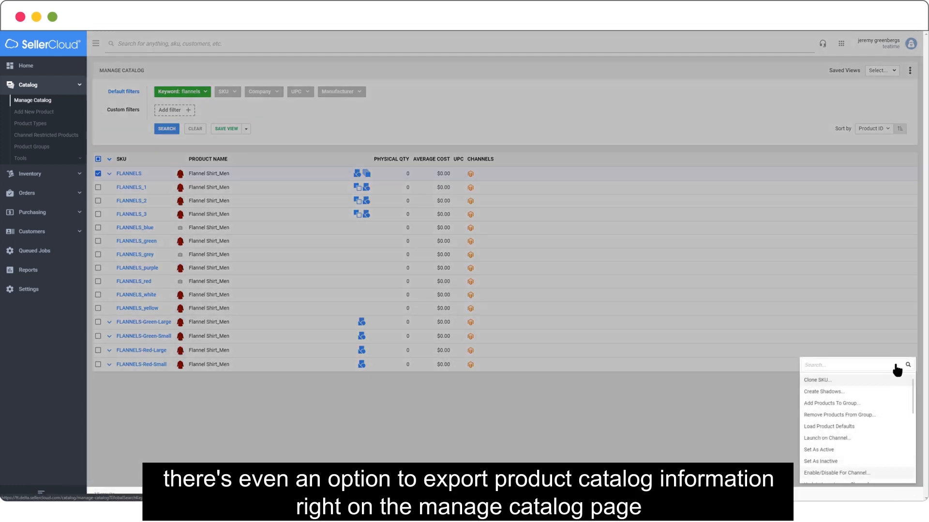
{"action": "type", "text": "export"}
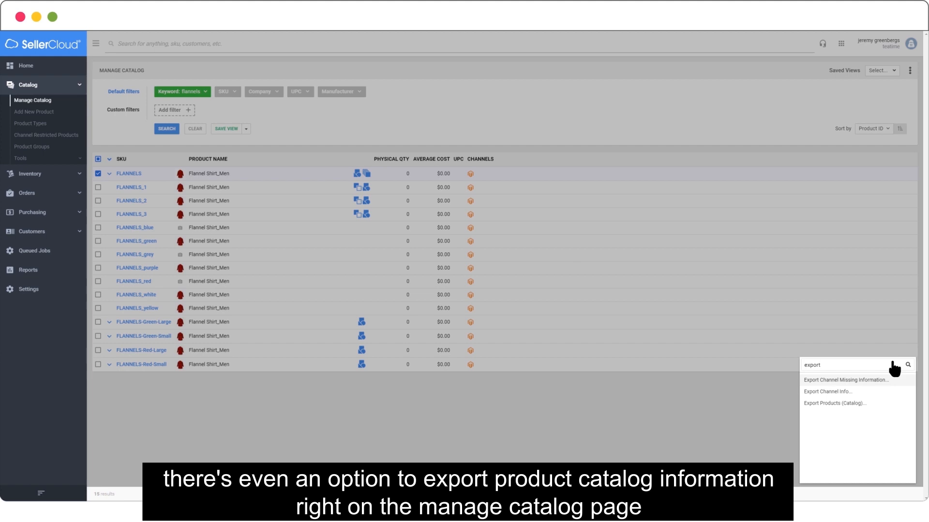
{"action": "left_click", "coordinate": [891, 405]}
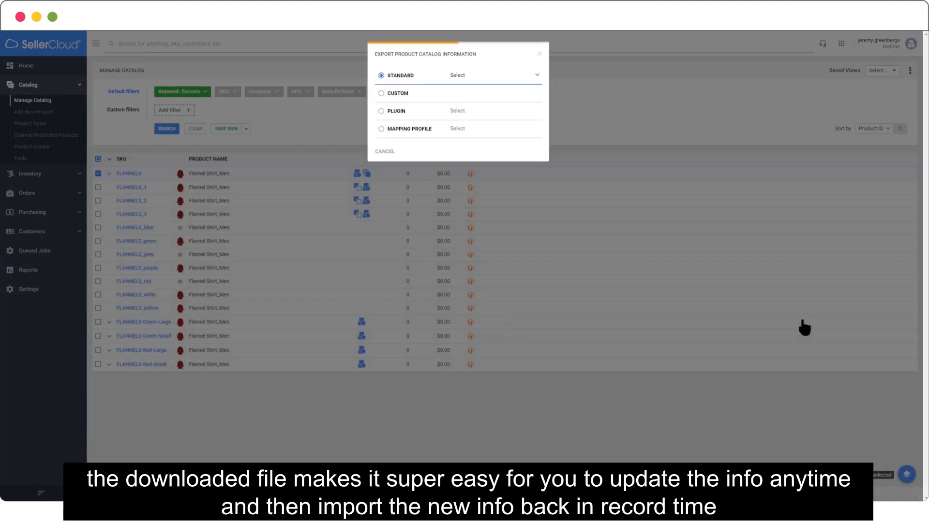
{"action": "left_click", "coordinate": [534, 76]}
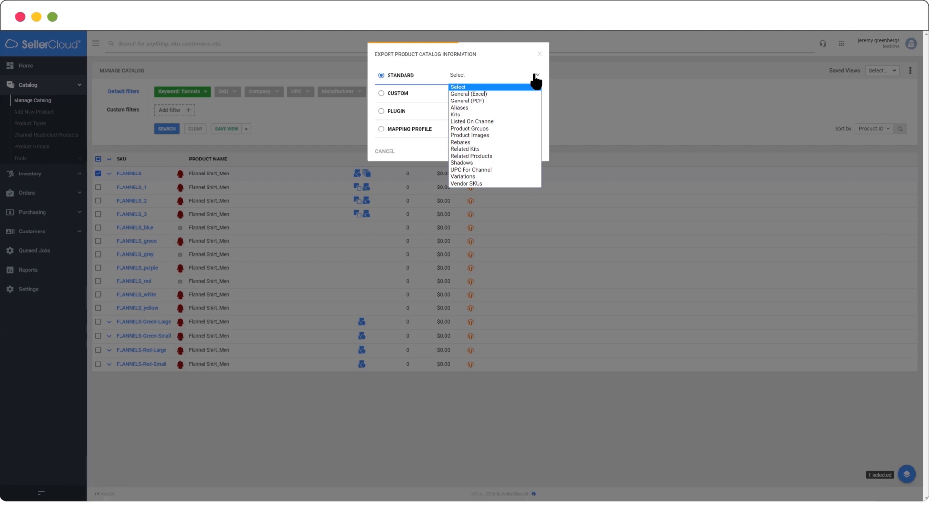
{"action": "left_click", "coordinate": [536, 77]}
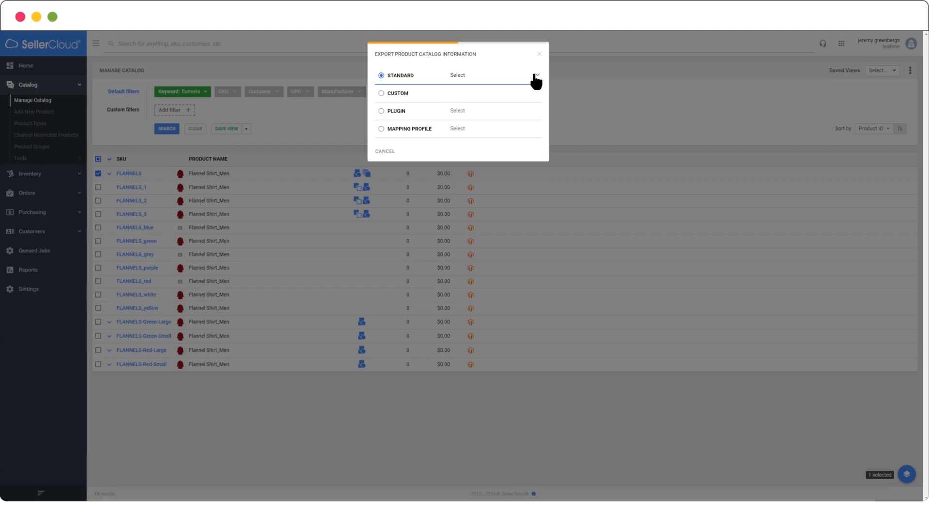